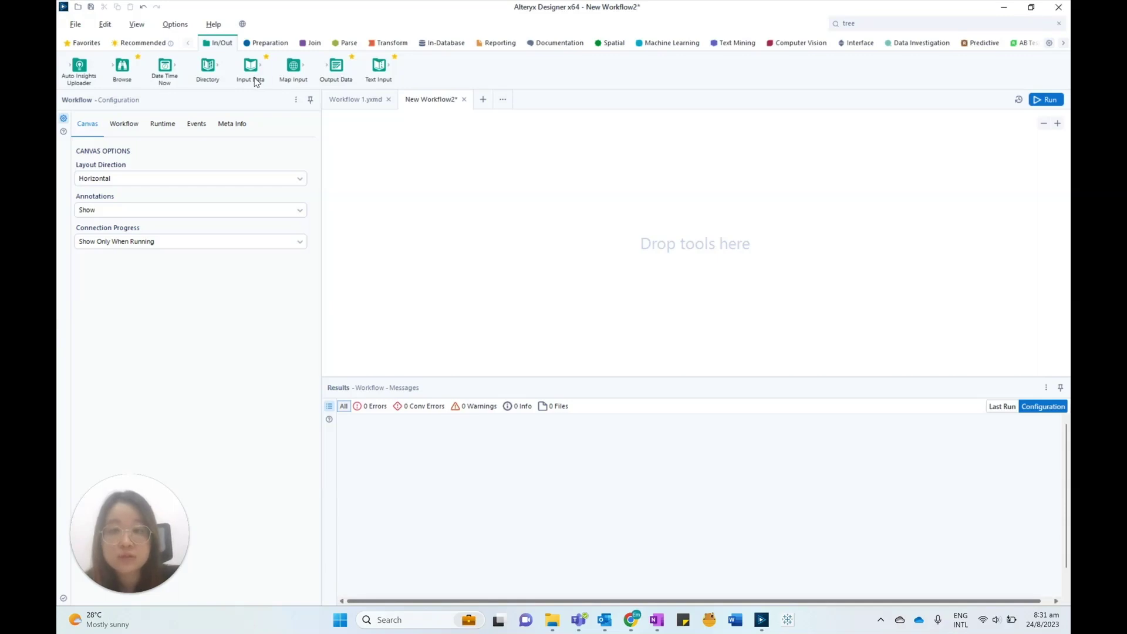
# Step: Add an Input Data tool loading african_conflicts.csv with newlines allowed in quoted fields
pyautogui.moveTo(251, 67); pyautogui.dragTo(377, 154)
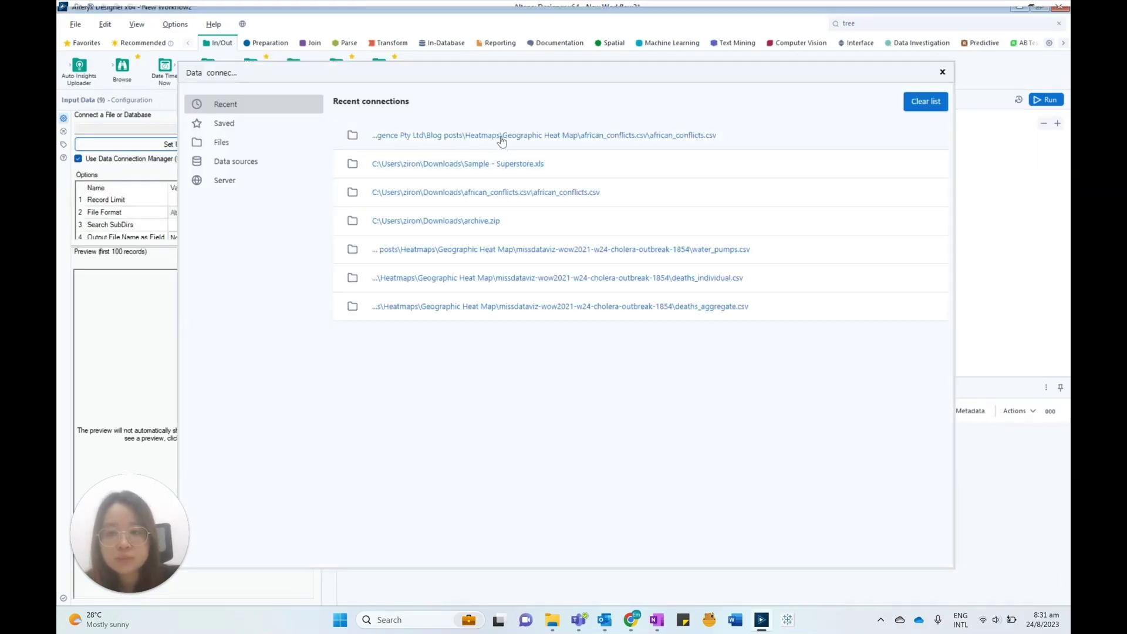
pyautogui.click(498, 134)
pyautogui.moveTo(192, 249); pyautogui.dragTo(194, 438)
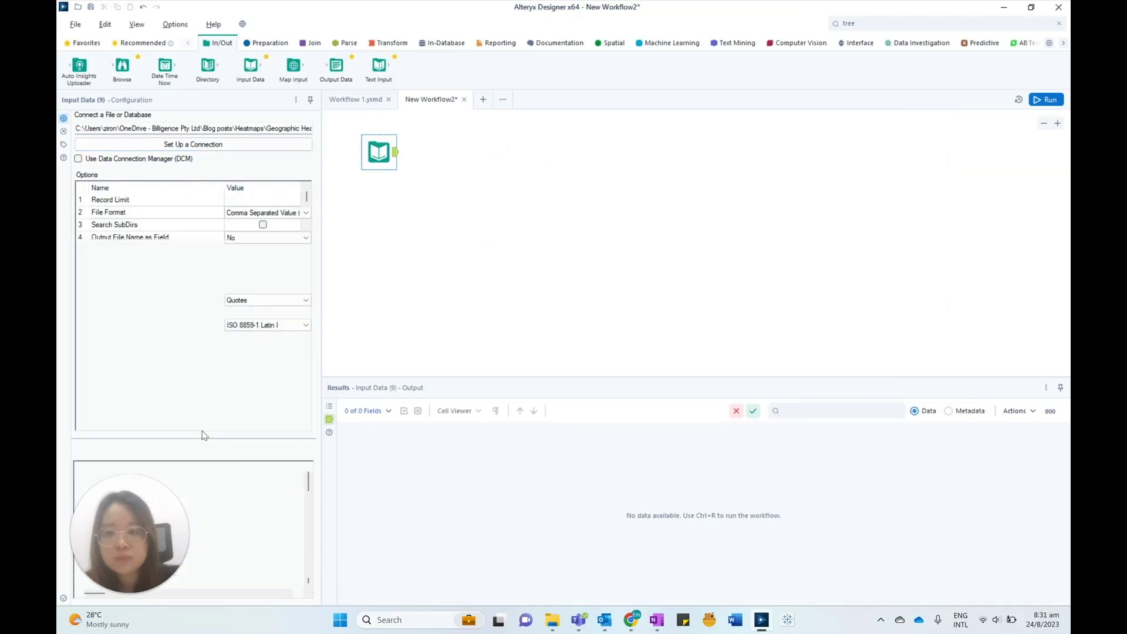
pyautogui.click(269, 351)
pyautogui.click(269, 350)
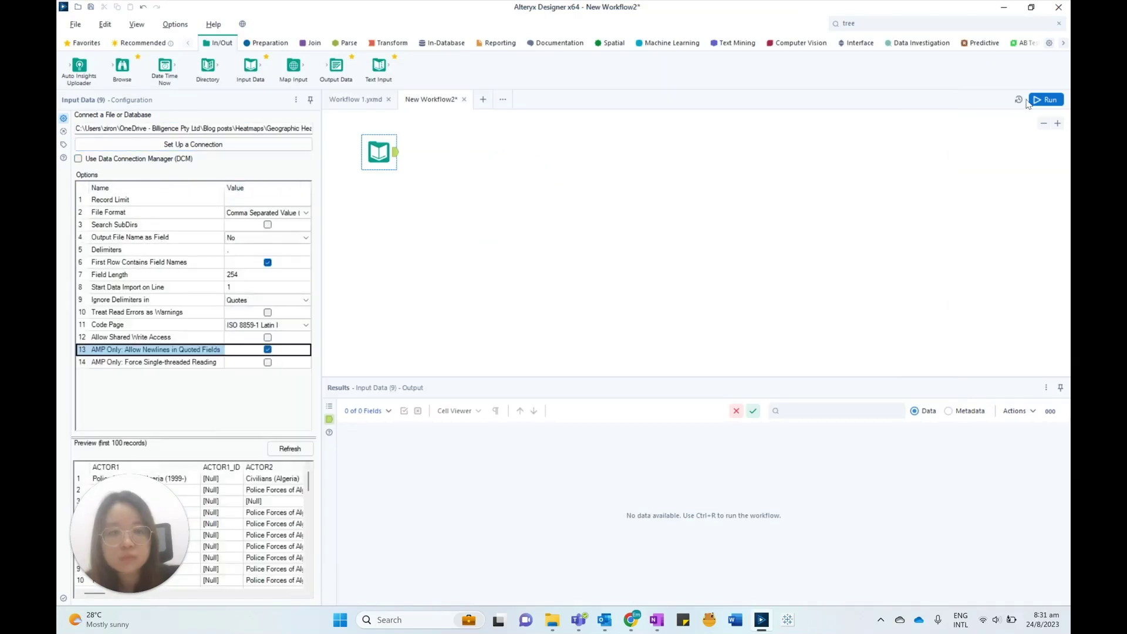
# Step: Run the workflow and view the 165,808 loaded records across 28 fields
pyautogui.click(709, 139)
pyautogui.hotkey('ctrl', 'r')
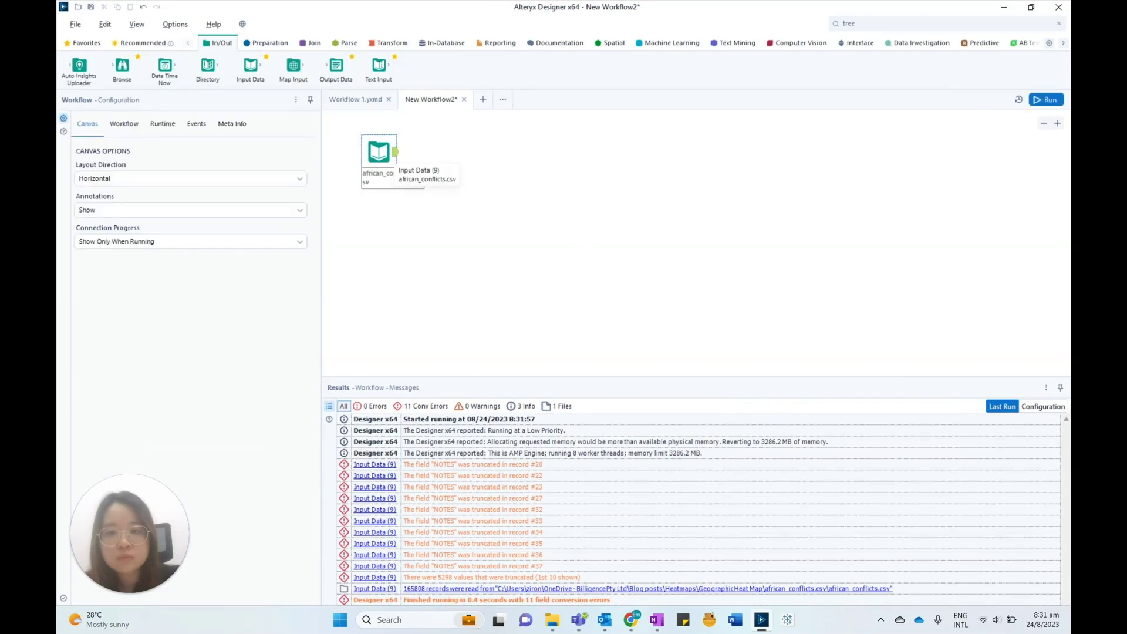
pyautogui.click(387, 159)
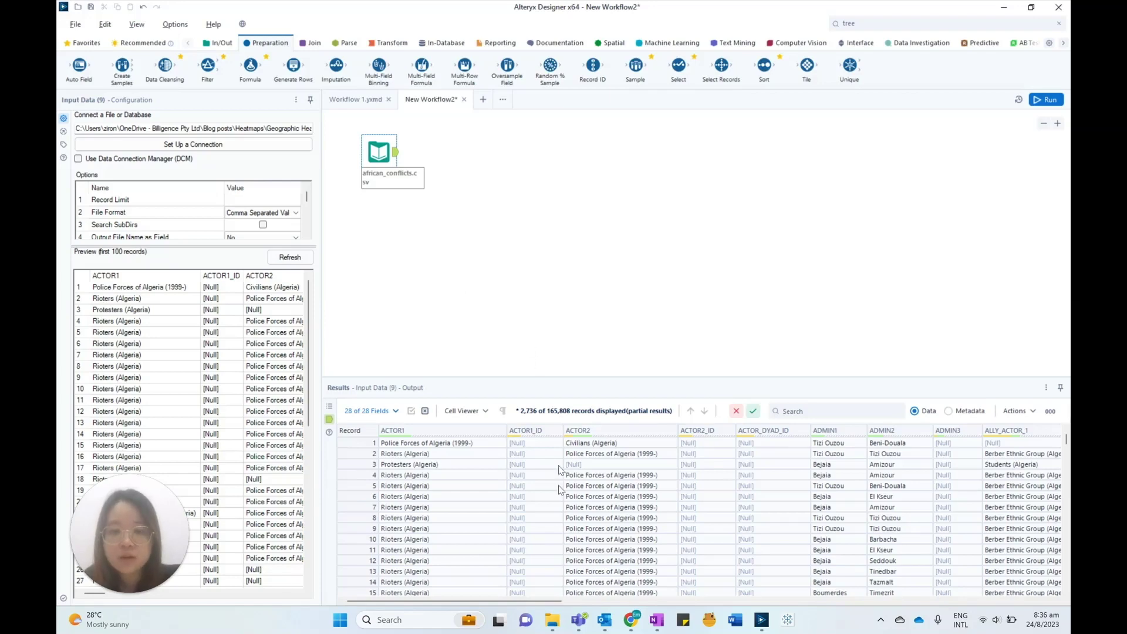
# Step: Review the conflict data columns, including LONGITUDE, then connect a Select tool after the input
pyautogui.moveTo(528, 600); pyautogui.dragTo(787, 584)
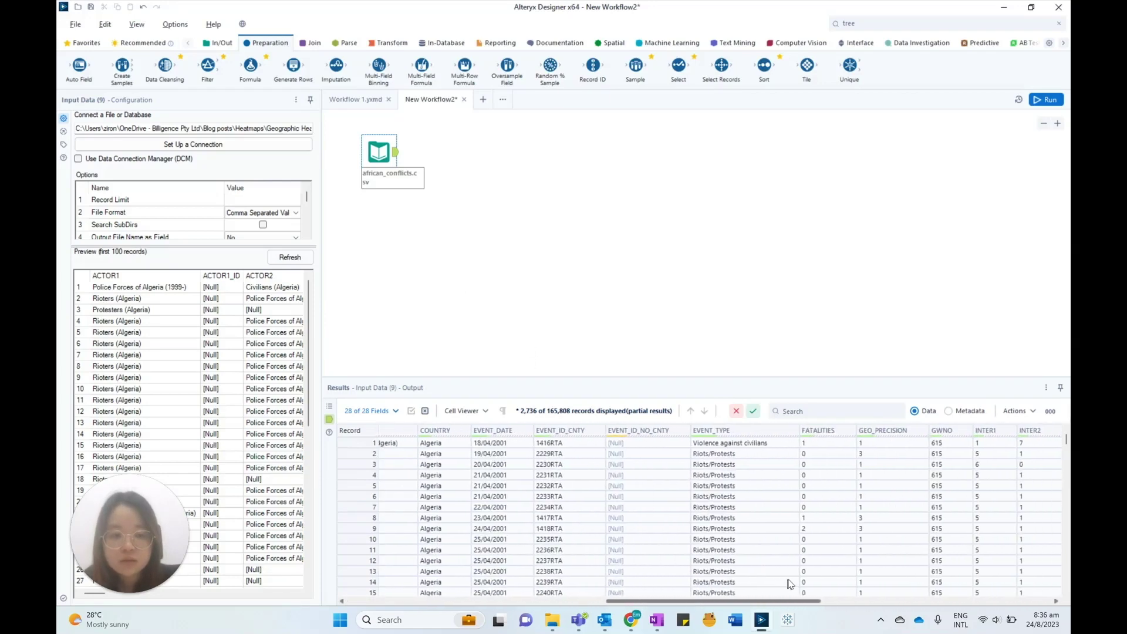
pyautogui.moveTo(705, 605); pyautogui.dragTo(821, 604)
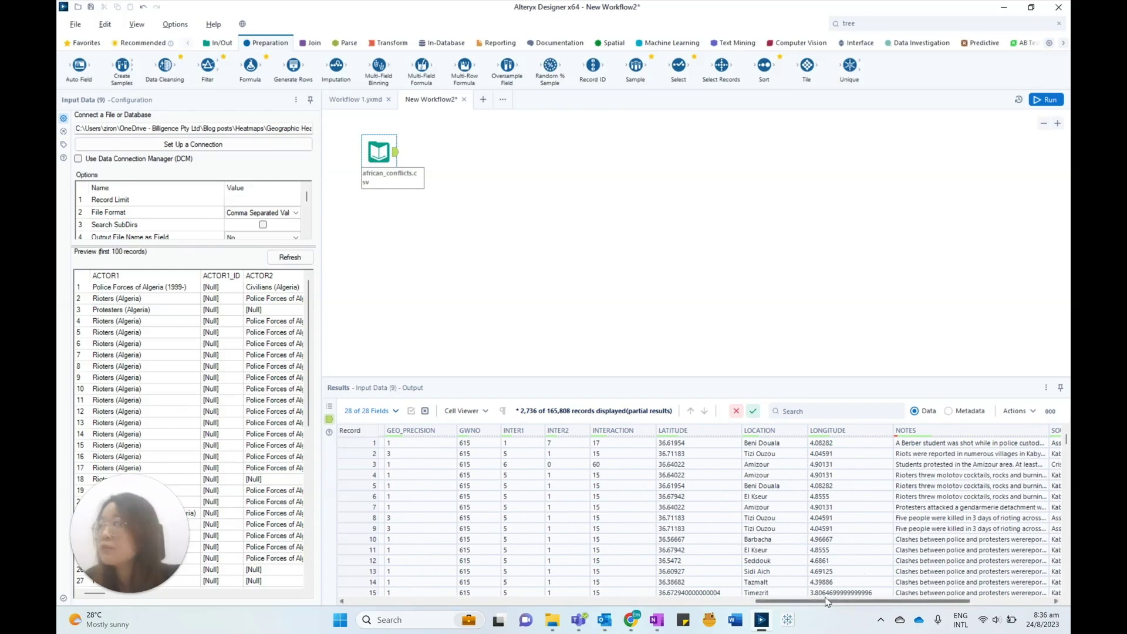
pyautogui.click(825, 592)
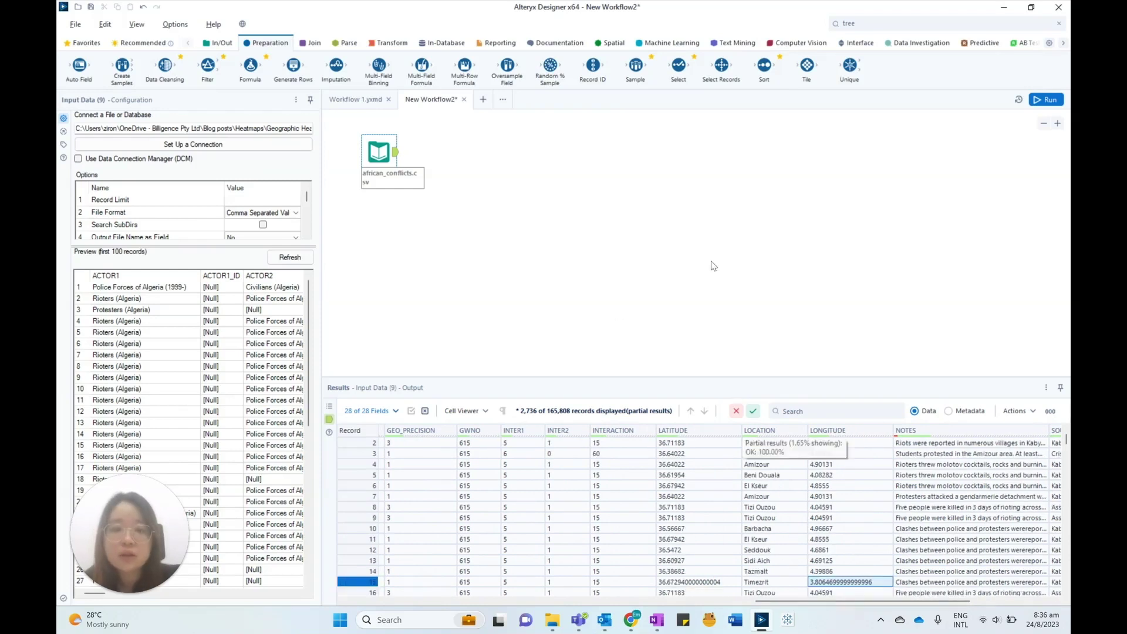
pyautogui.moveTo(678, 65); pyautogui.dragTo(472, 151)
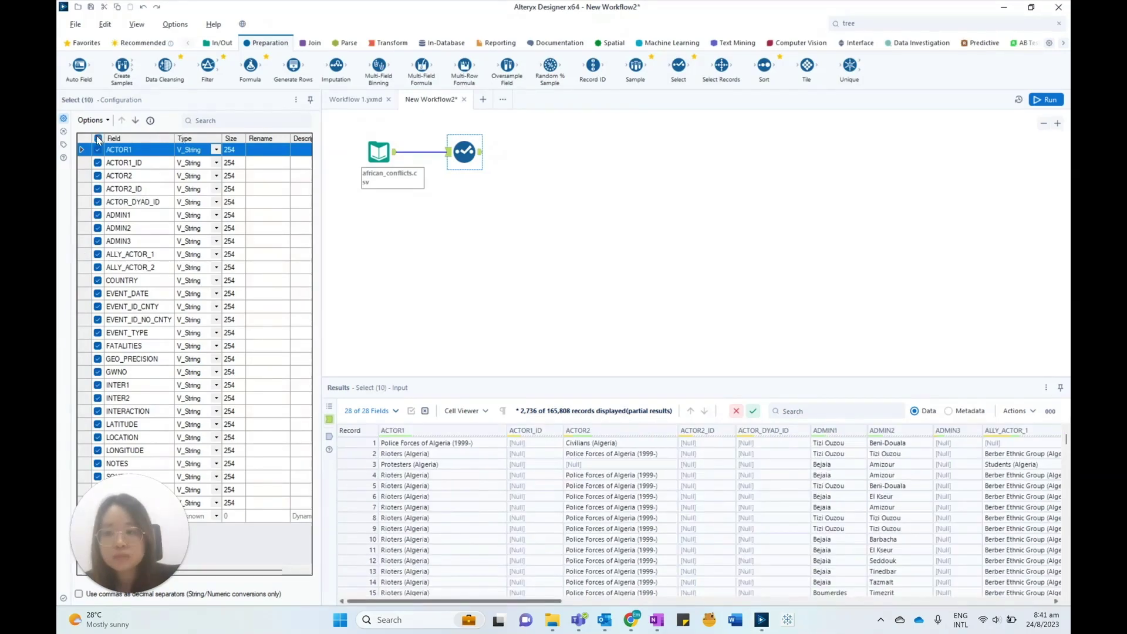
# Step: Uncheck all fields, keeping only EVENT_DATE, EVENT_TYPE, FATALITIES, LATITUDE and LONGITUDE
pyautogui.click(99, 139)
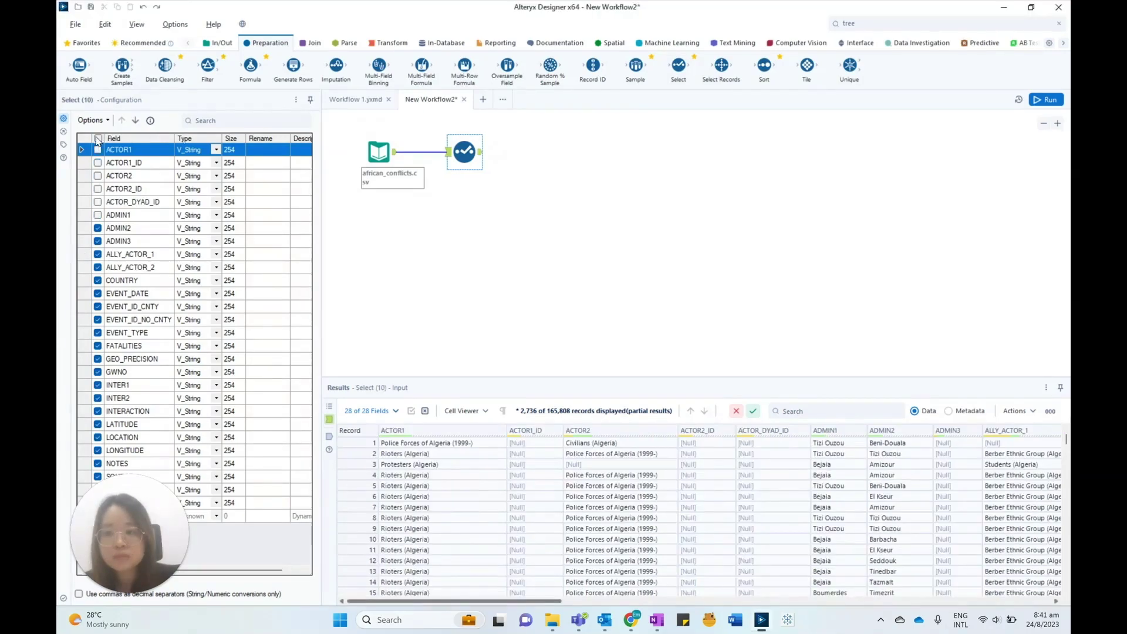
pyautogui.click(98, 293)
pyautogui.click(98, 333)
pyautogui.click(98, 346)
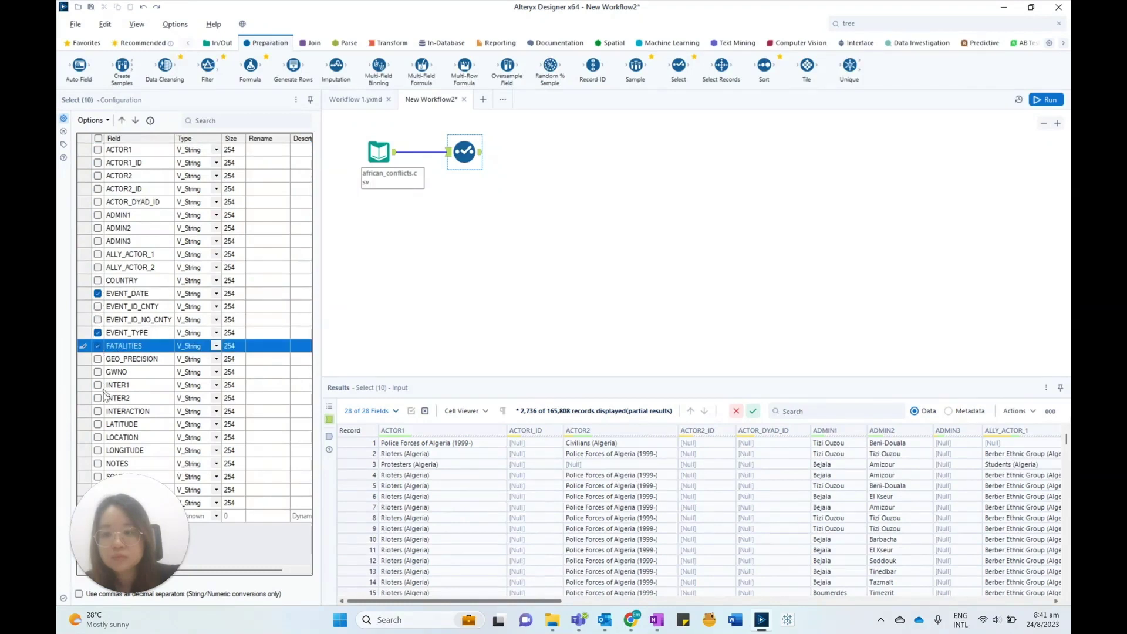
pyautogui.click(98, 424)
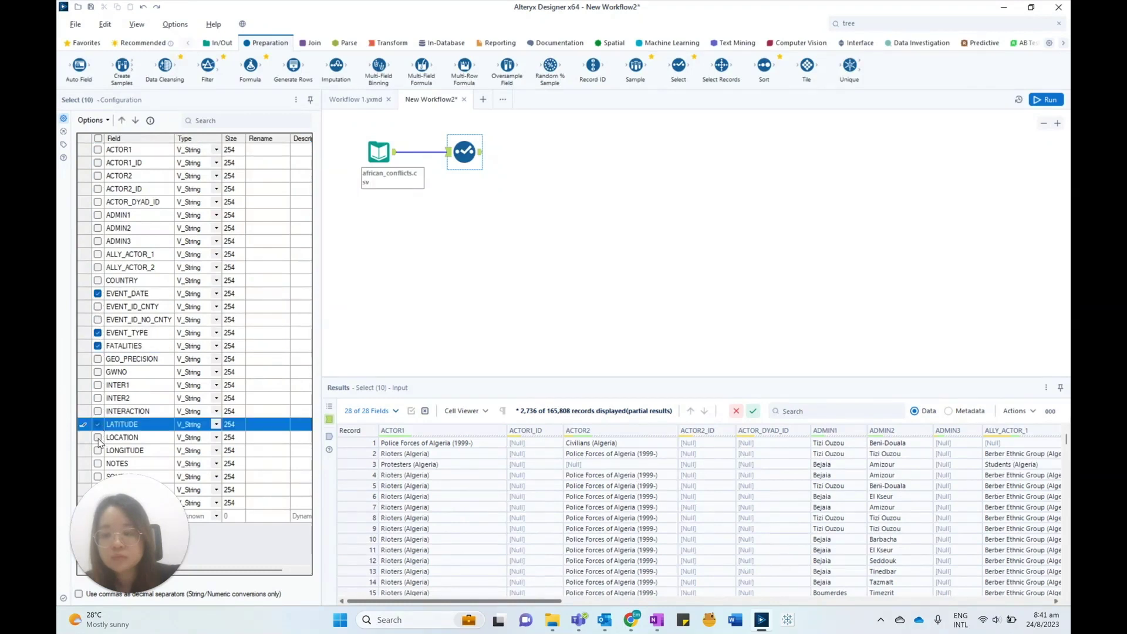
pyautogui.click(98, 450)
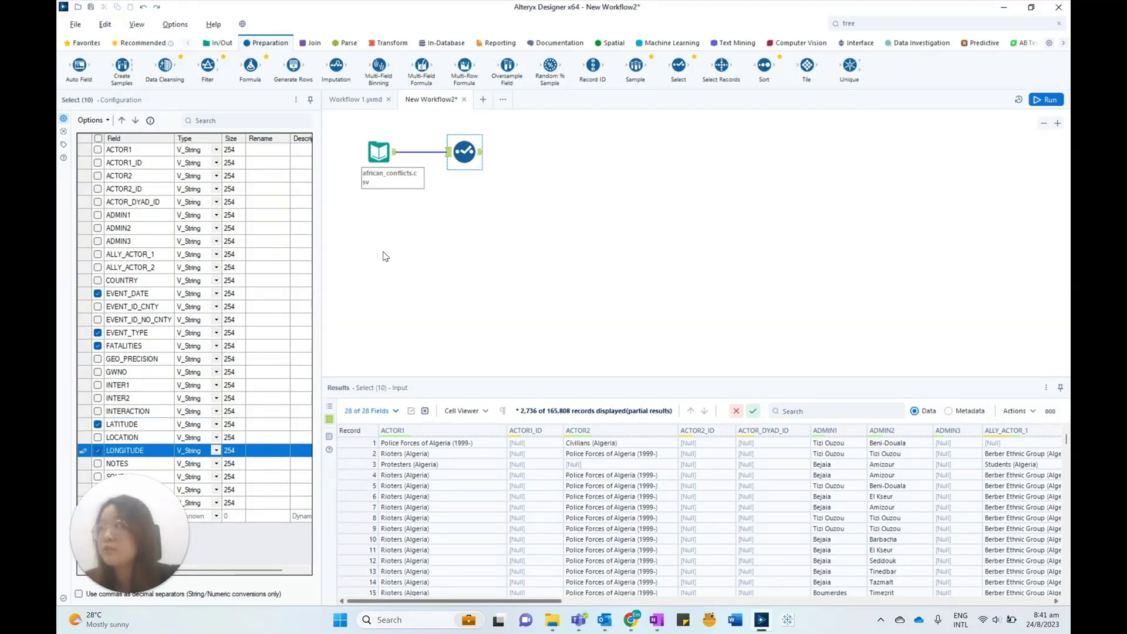
# Step: Change the FATALITIES data type to Int64
pyautogui.click(142, 348)
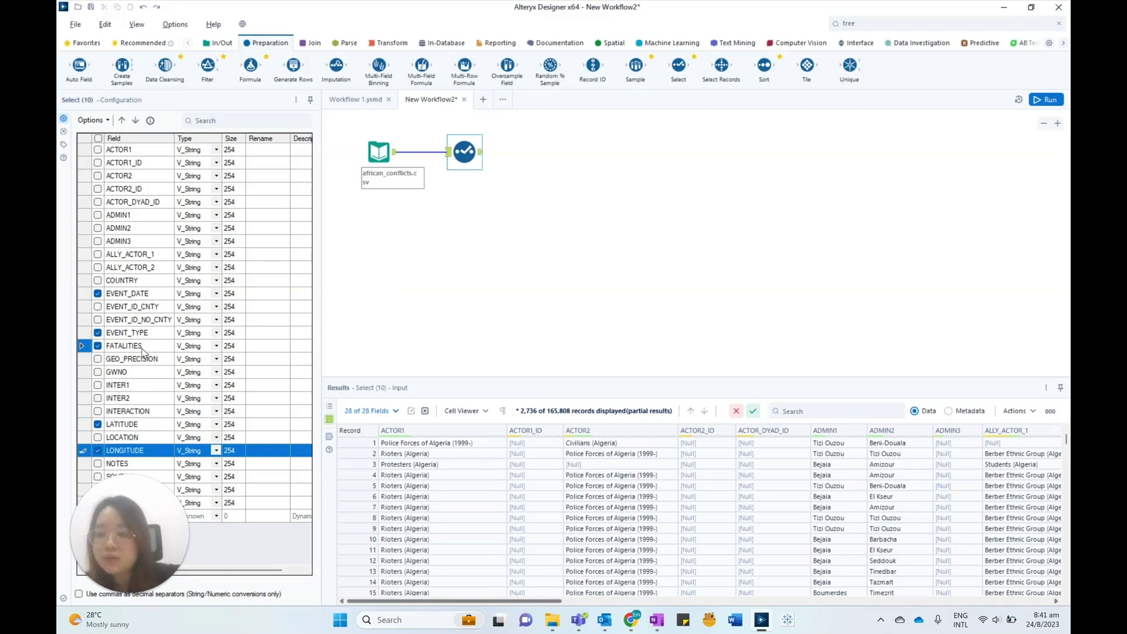
pyautogui.click(144, 423)
pyautogui.click(141, 452)
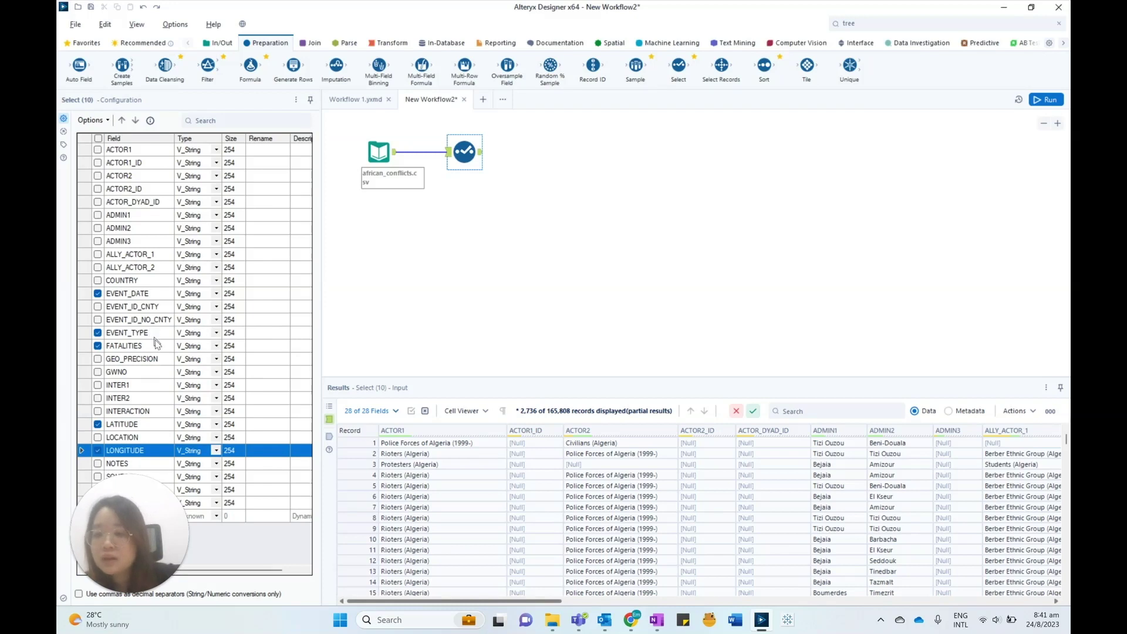
pyautogui.click(203, 346)
pyautogui.click(216, 346)
pyautogui.scroll(2, 212, 381)
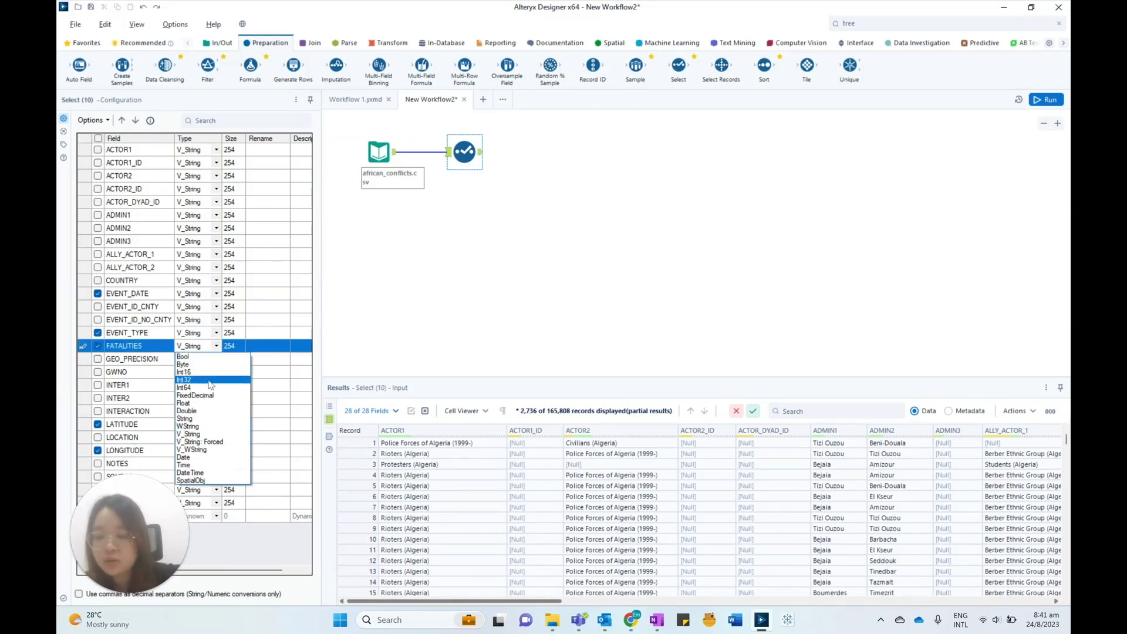
pyautogui.click(205, 389)
# Step: Change LATITUDE and LONGITUDE to Double and review the field list
pyautogui.click(206, 426)
pyautogui.click(216, 424)
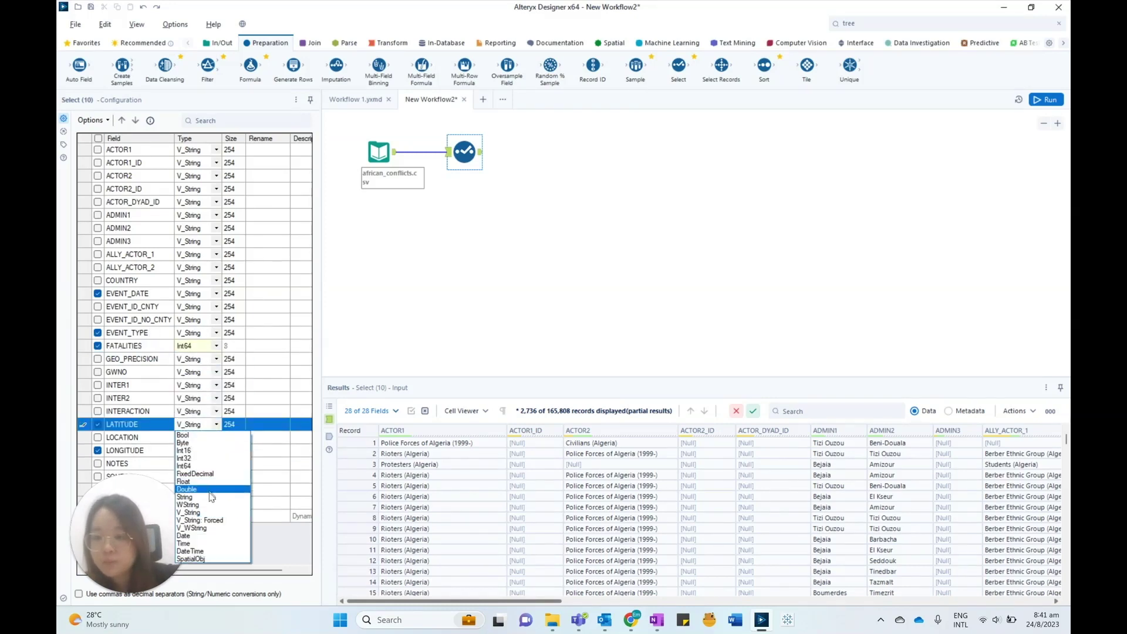
pyautogui.click(210, 485)
pyautogui.click(216, 453)
pyautogui.click(216, 450)
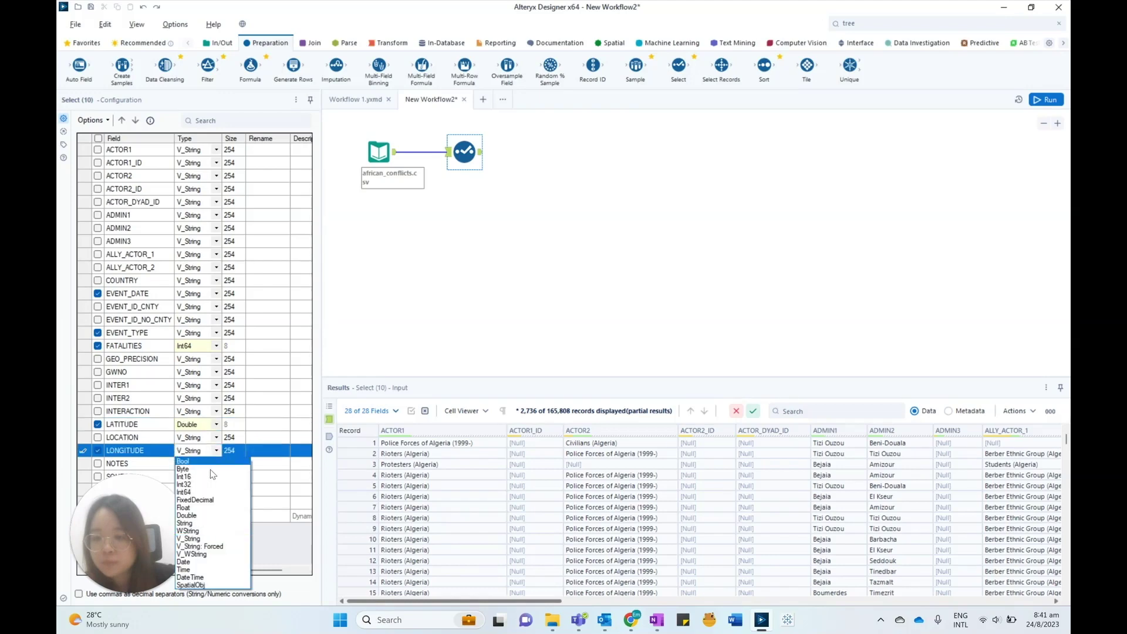
pyautogui.click(201, 515)
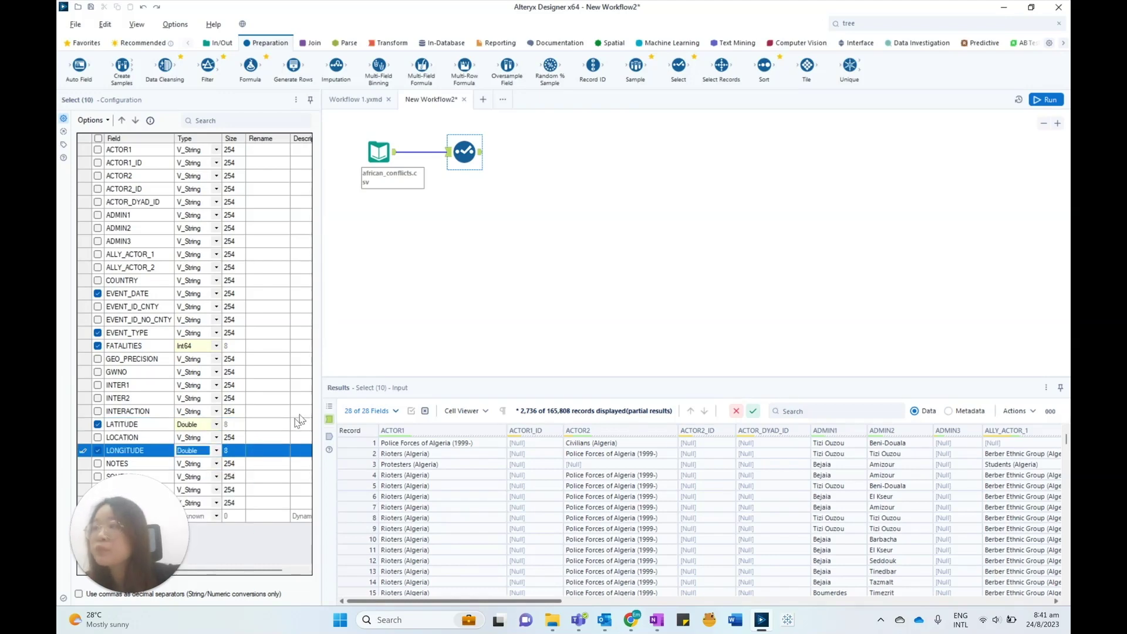
pyautogui.moveTo(431, 601); pyautogui.dragTo(704, 528)
pyautogui.scroll(-4, 722, 491)
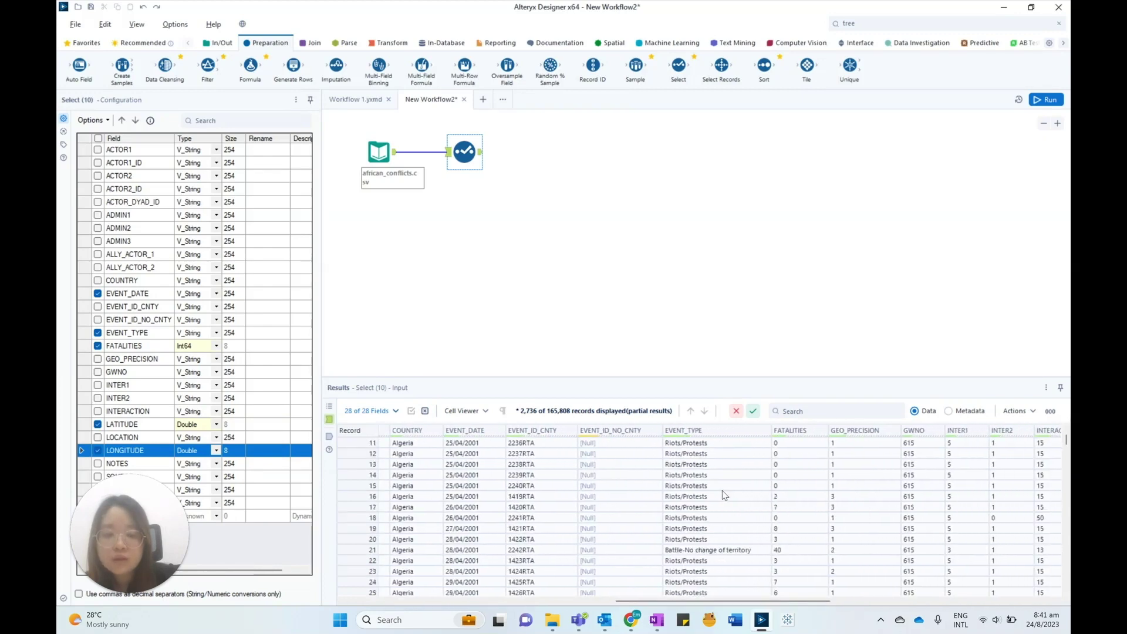
pyautogui.scroll(4, 724, 503)
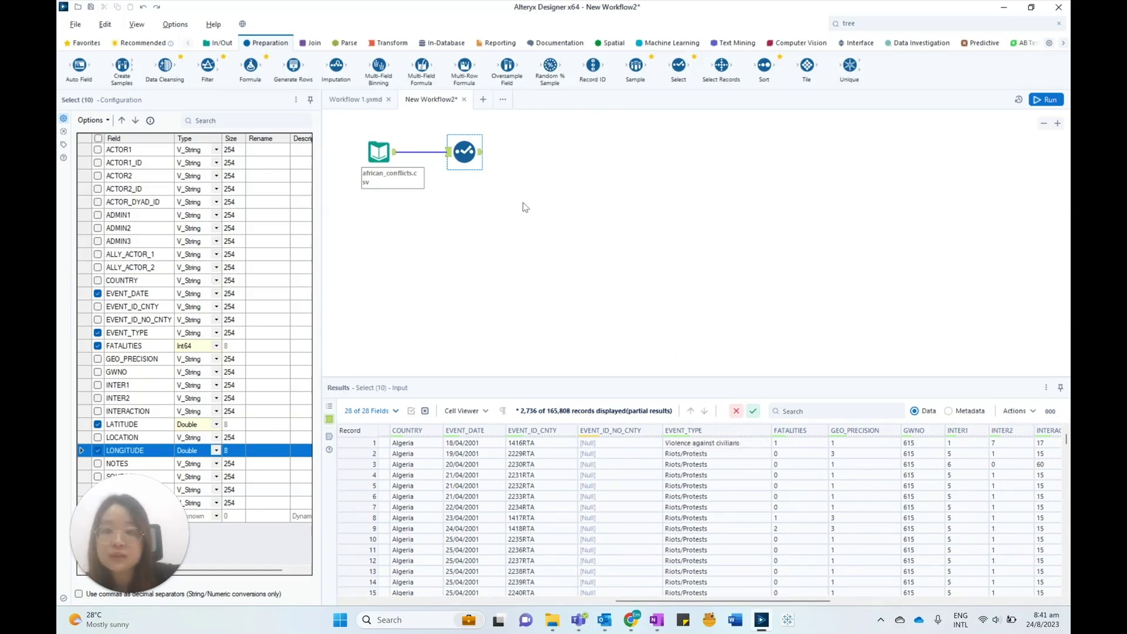
# Step: Add a Filter keeping EVENT_TYPE equal to Riots/Protests and run it, passing 47,224 records
pyautogui.moveTo(208, 65); pyautogui.dragTo(536, 151)
pyautogui.click(145, 167)
pyautogui.click(129, 194)
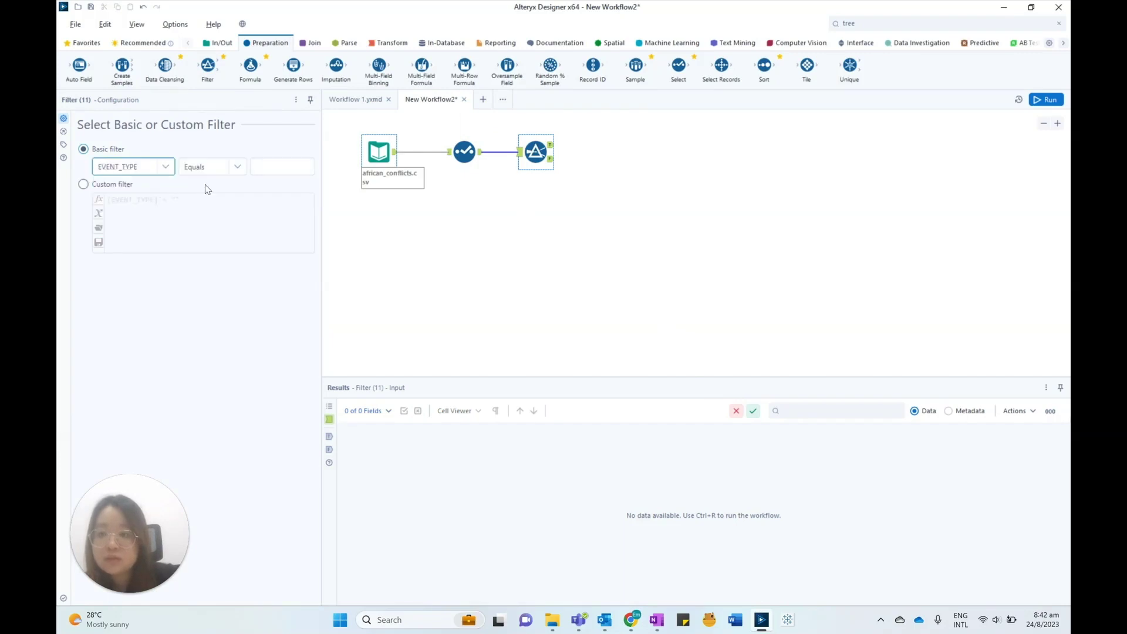
pyautogui.click(267, 167)
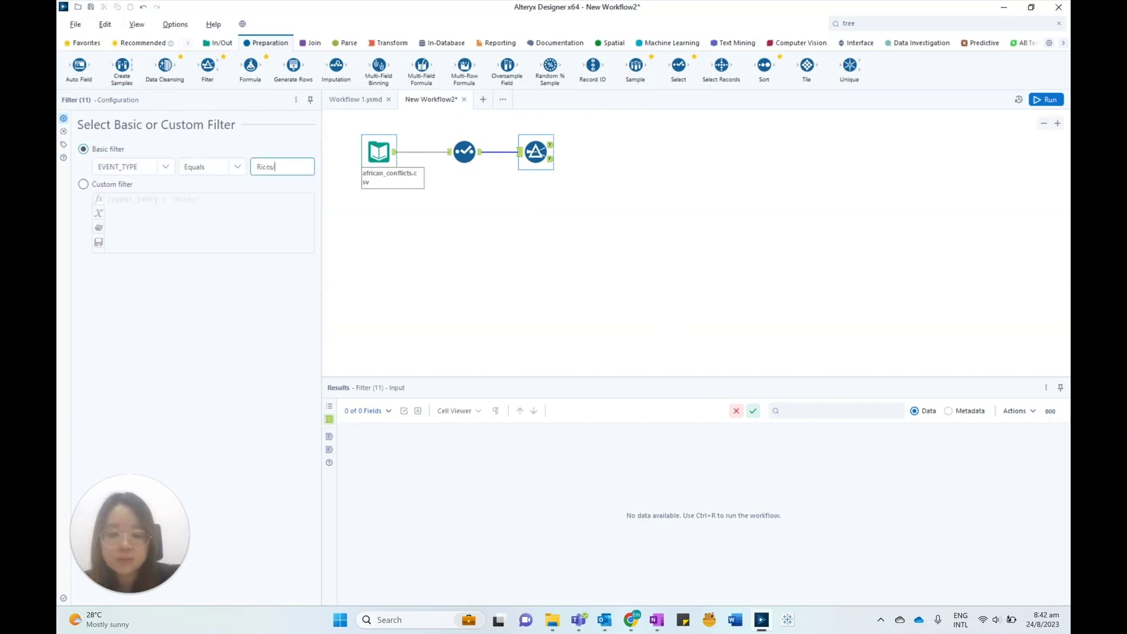
pyautogui.write('Riots/Protests')
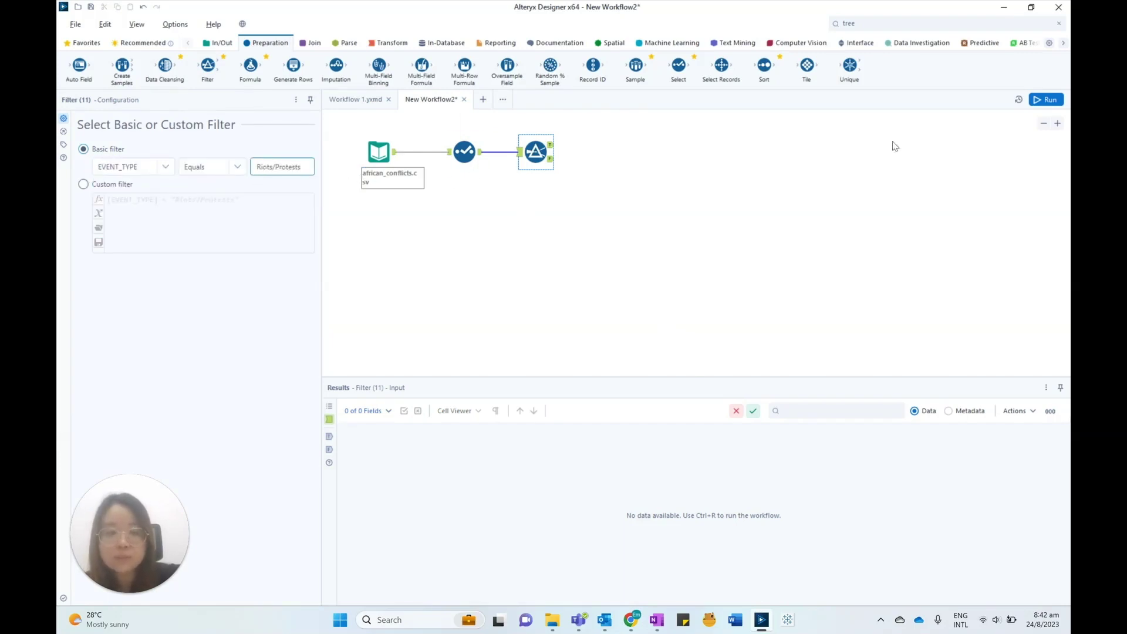
pyautogui.click(1046, 99)
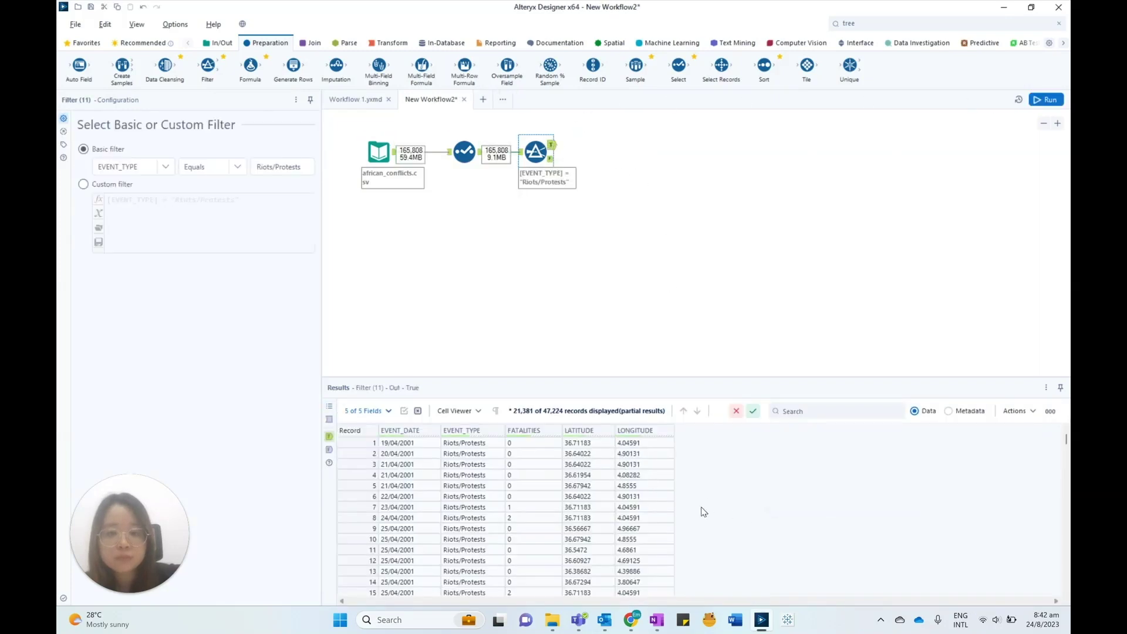
pyautogui.click(618, 45)
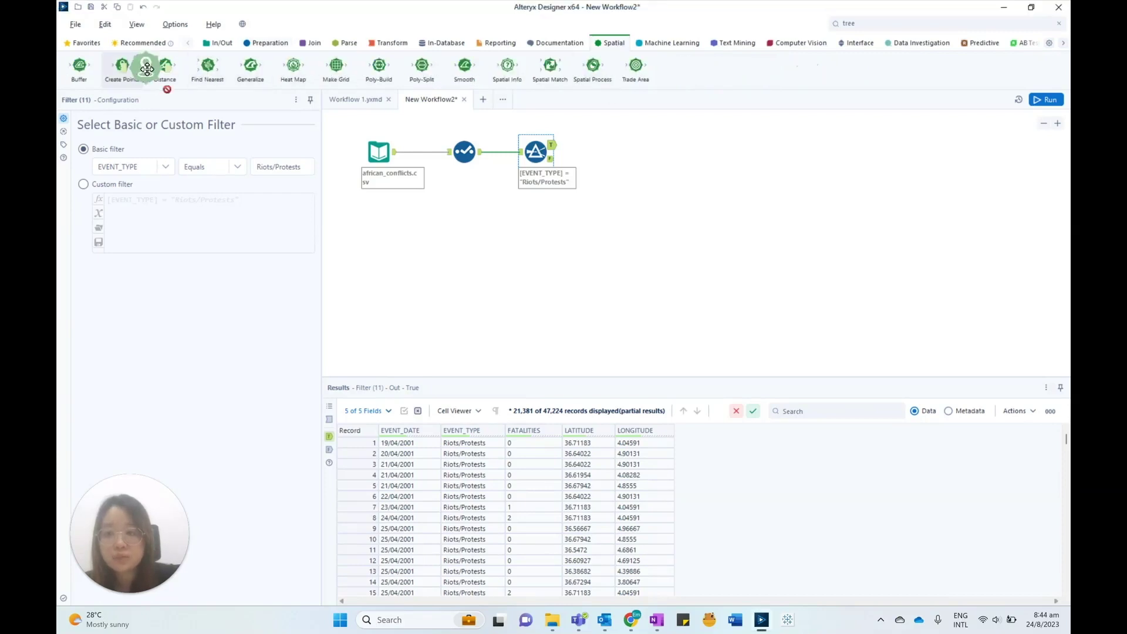
# Step: Attach Create Points from LONGITUDE/LATITUDE after the filter, run, and inspect the Centroid output
pyautogui.moveTo(122, 66); pyautogui.dragTo(599, 139)
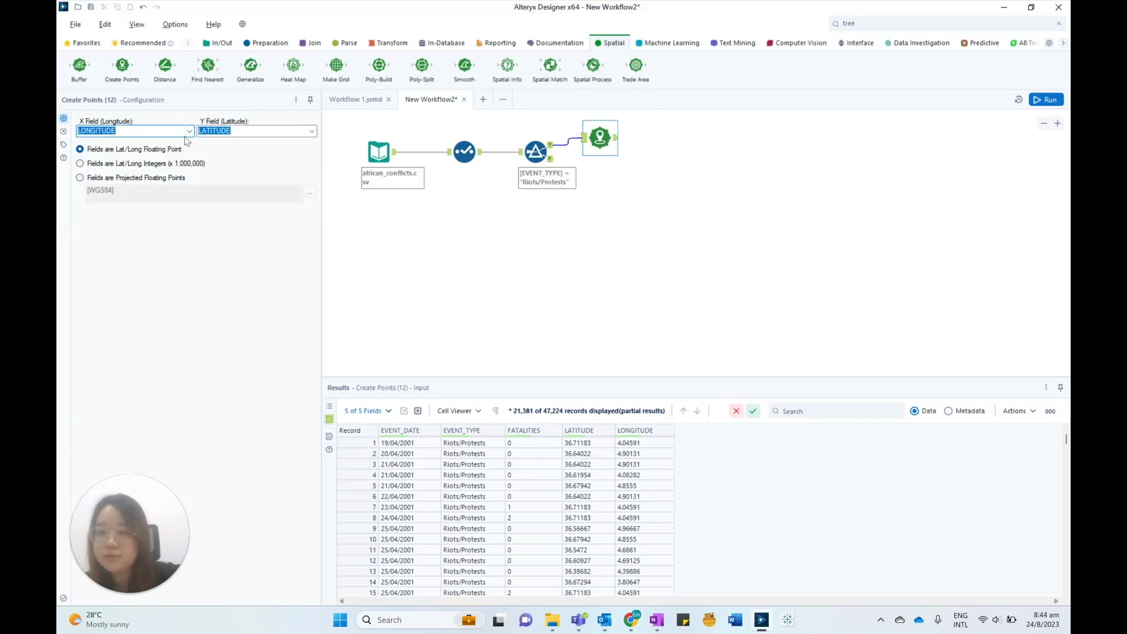
pyautogui.click(1040, 100)
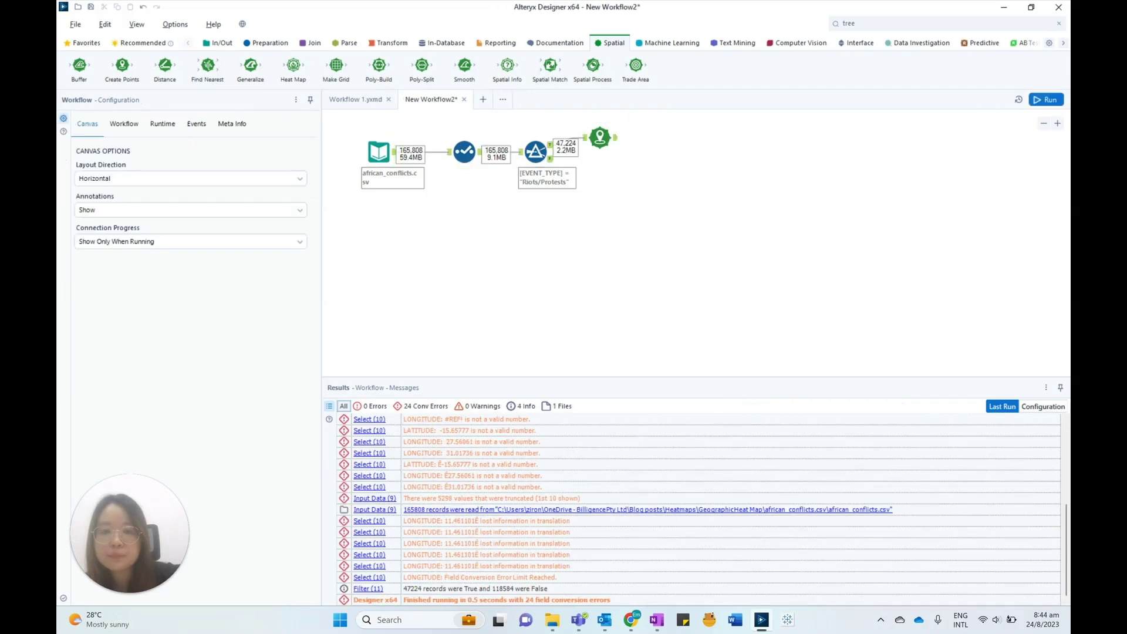
pyautogui.click(600, 138)
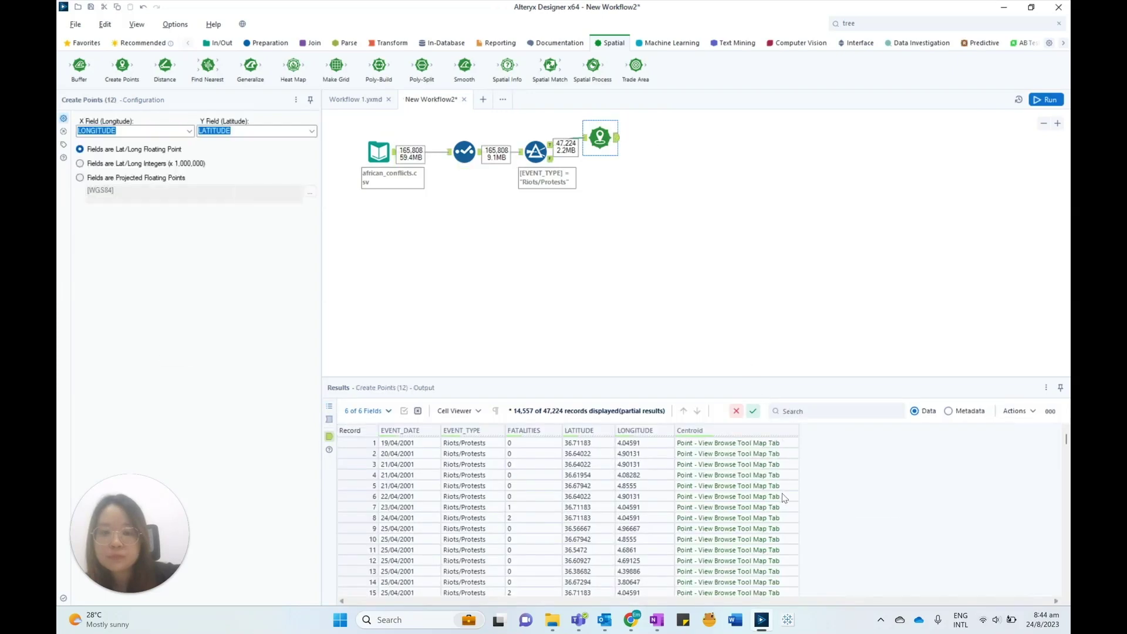
pyautogui.moveTo(650, 436)
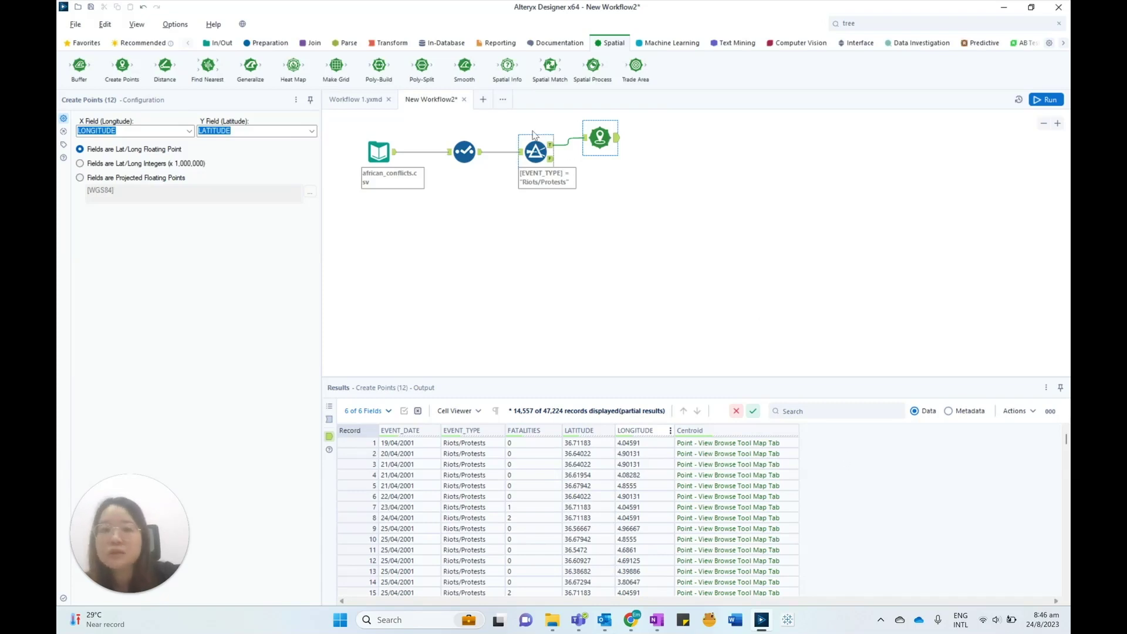
# Step: Add a second Filter keeping Centroid is not null and rerun, leaving 47,222 records
pyautogui.click(278, 44)
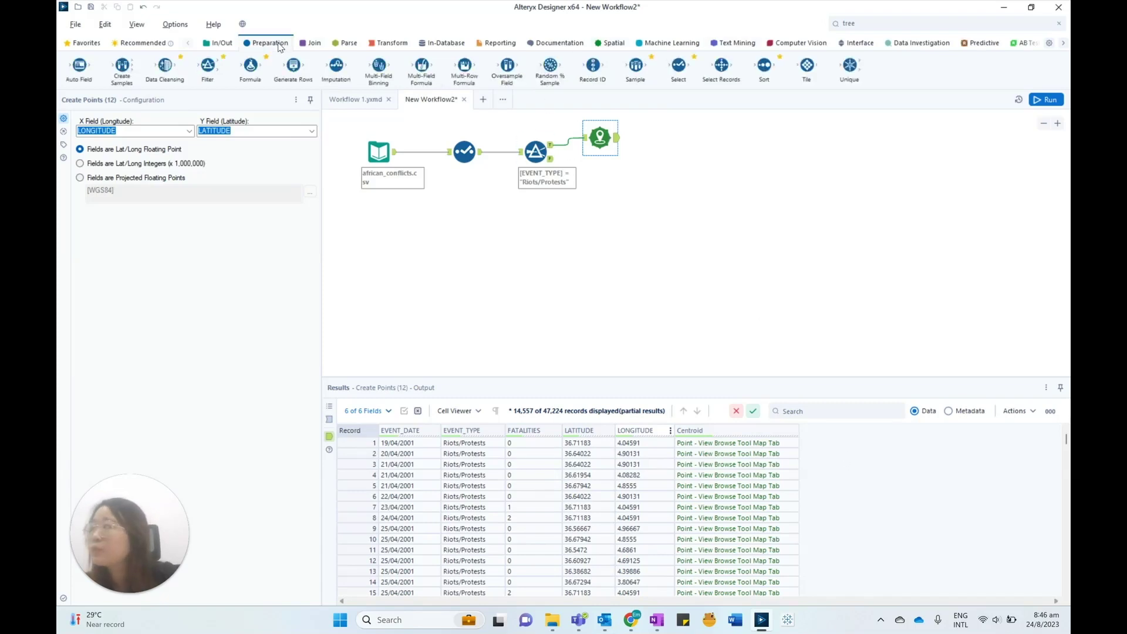
pyautogui.moveTo(208, 66); pyautogui.dragTo(663, 137)
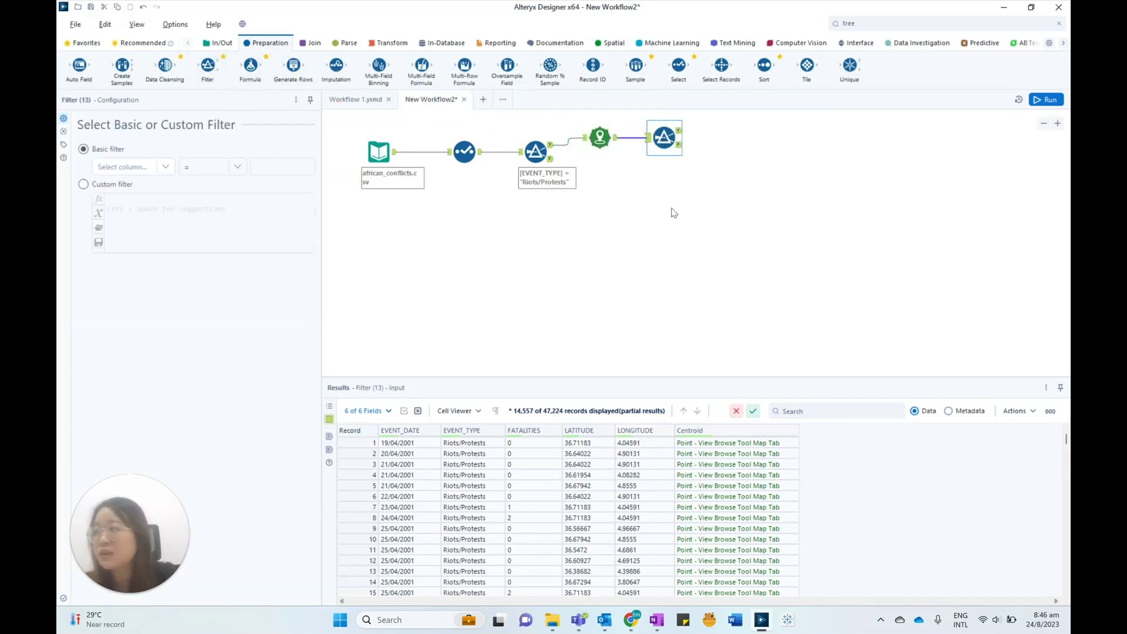
pyautogui.click(165, 167)
pyautogui.click(148, 244)
pyautogui.click(220, 167)
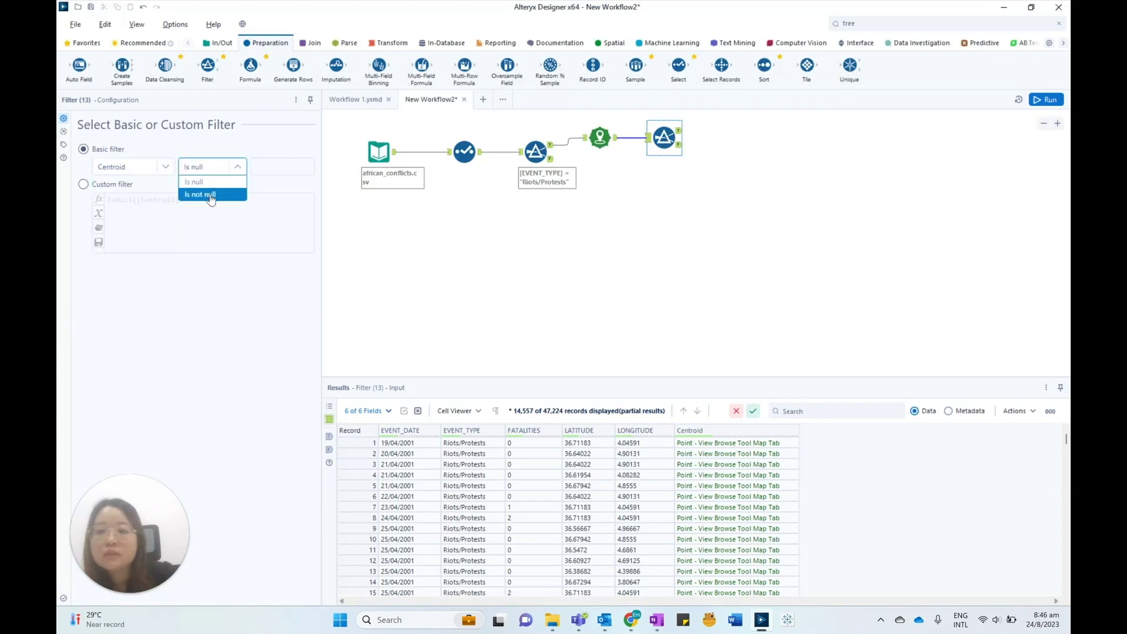
pyautogui.click(204, 192)
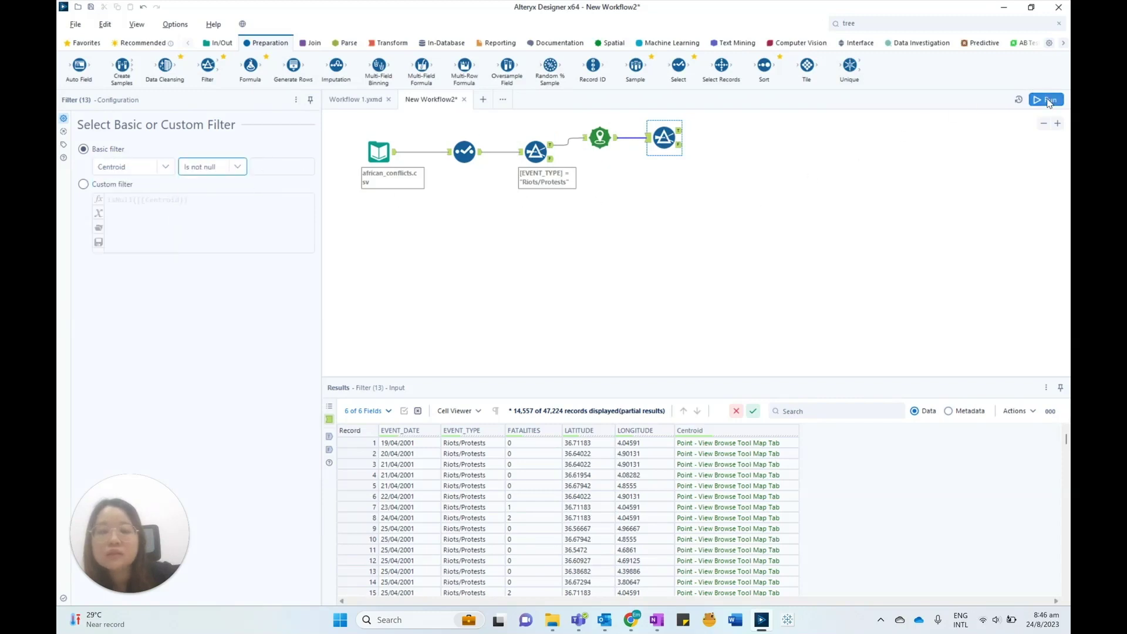
pyautogui.click(691, 160)
pyautogui.hotkey('ctrl', 'r')
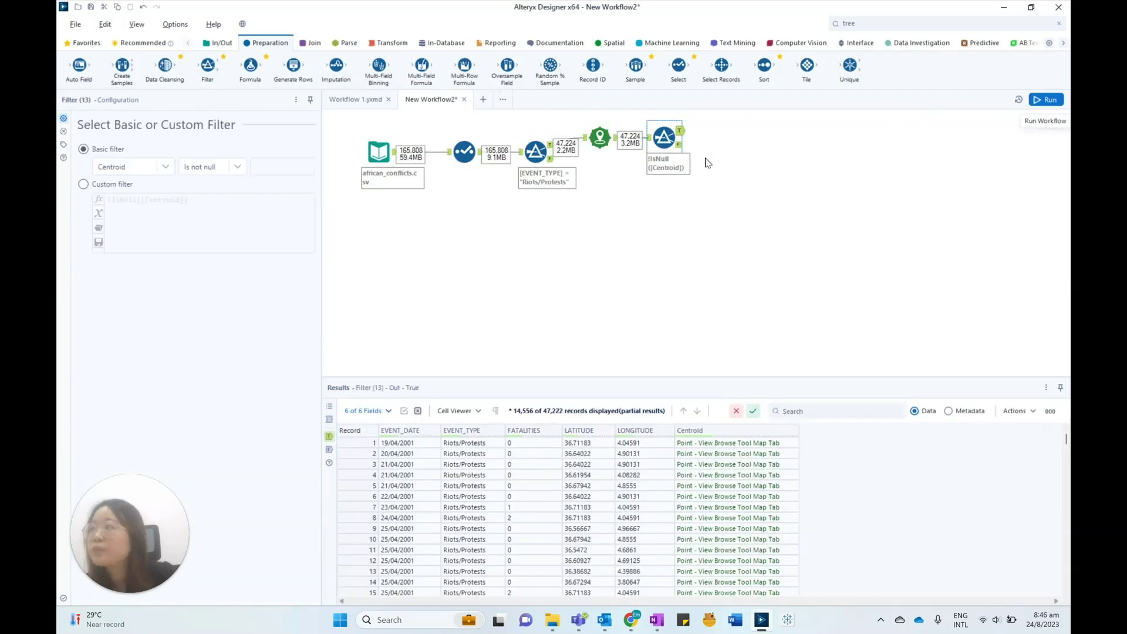
pyautogui.click(613, 43)
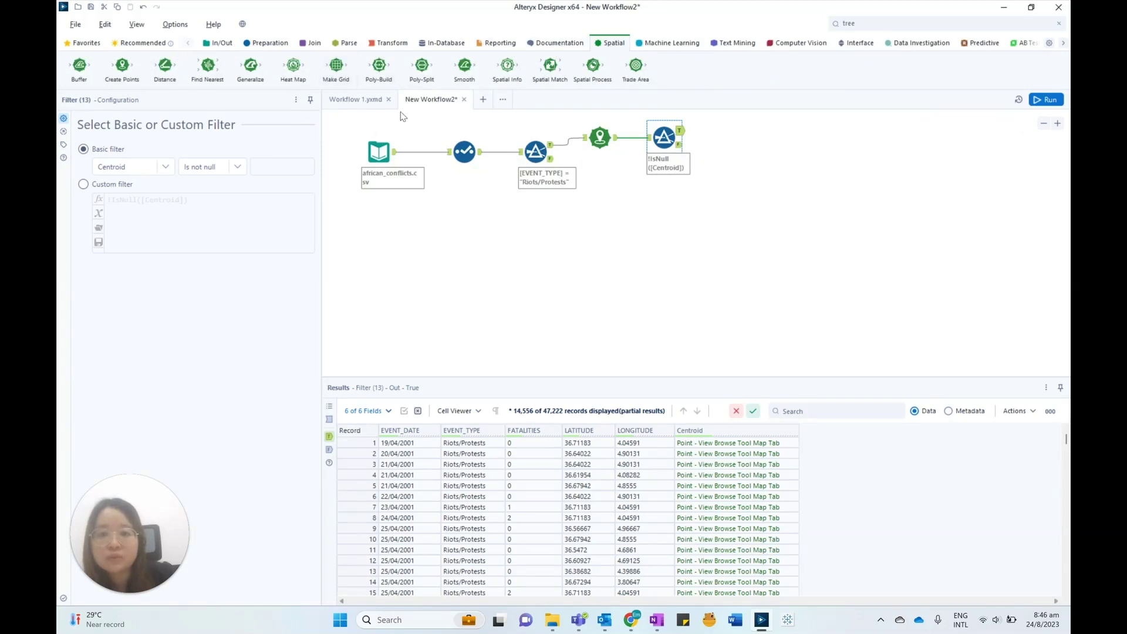
# Step: Add a Heat Map with grid size 33, max distance 75, donuts, Centroid points weighted by FATALITIES
pyautogui.moveTo(293, 64); pyautogui.dragTo(737, 133)
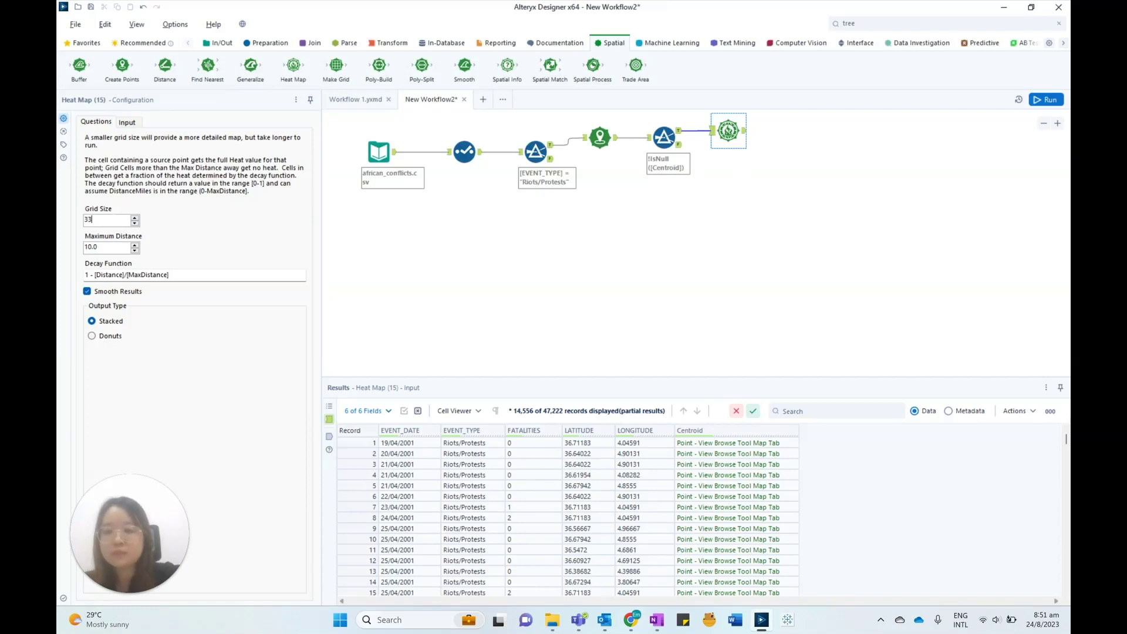
pyautogui.write('7')
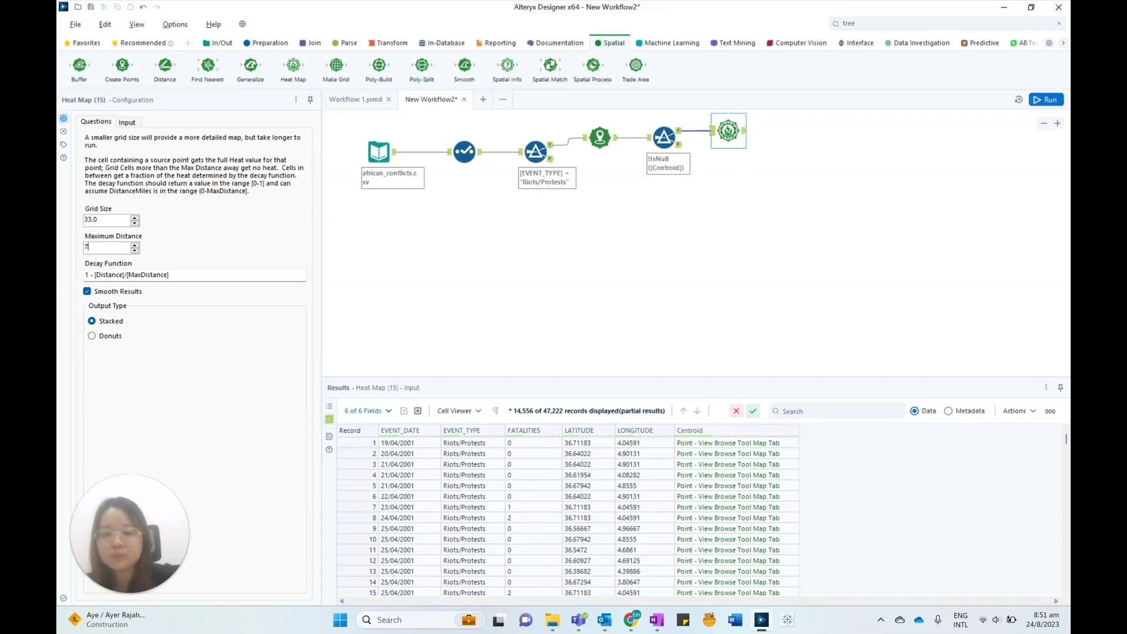
pyautogui.write('5')
pyautogui.click(101, 334)
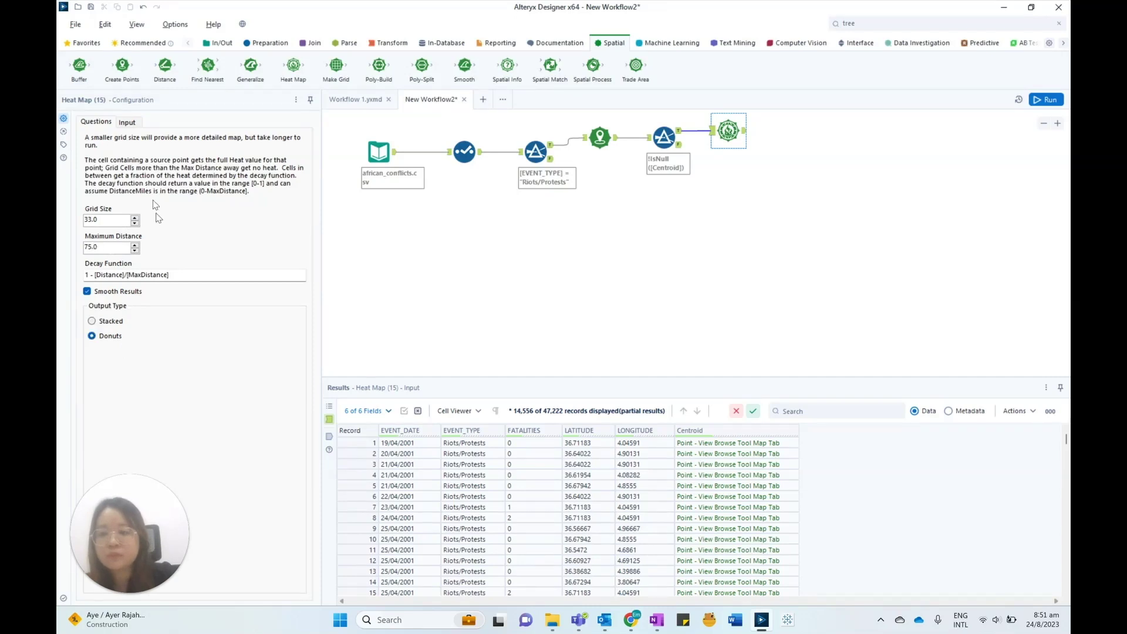
pyautogui.click(127, 122)
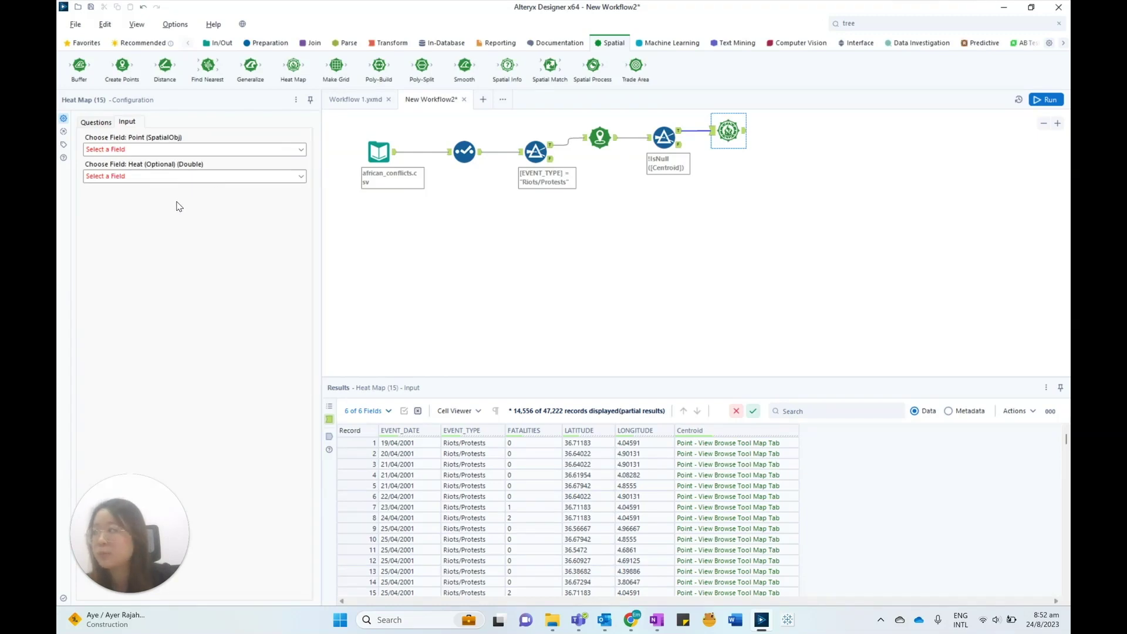
pyautogui.click(167, 150)
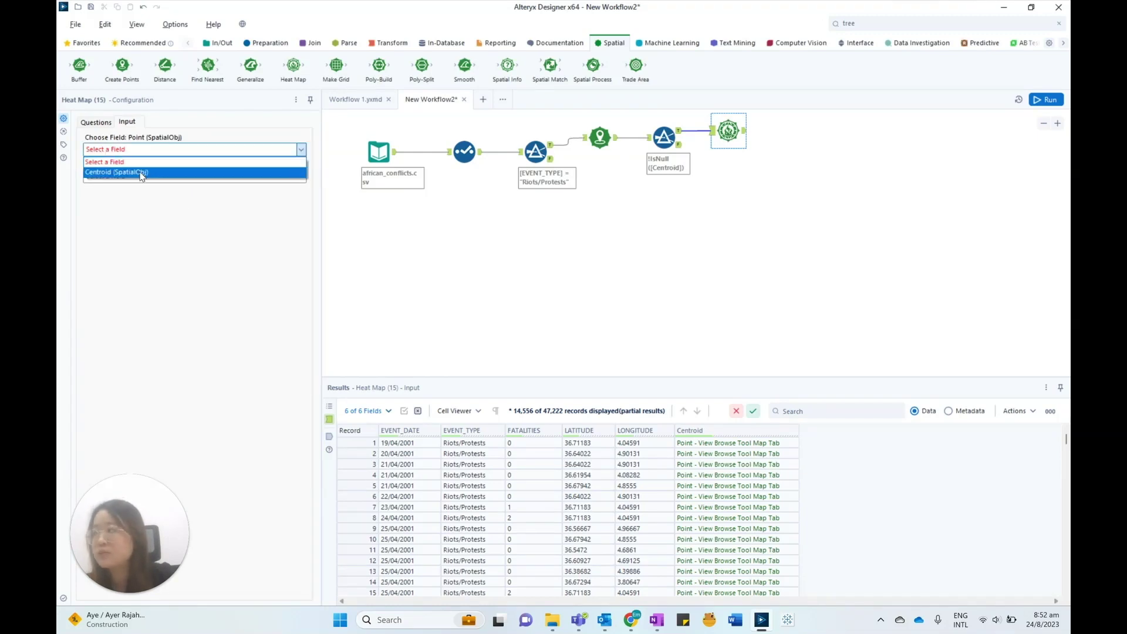
pyautogui.click(141, 173)
pyautogui.click(179, 177)
pyautogui.click(159, 196)
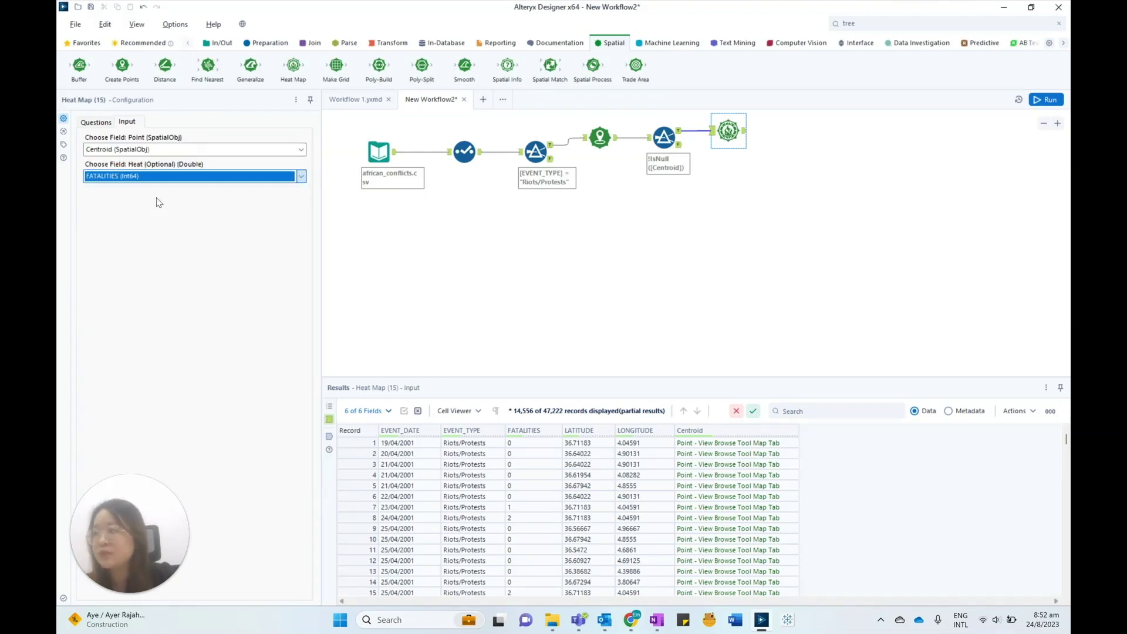
pyautogui.click(217, 42)
# Step: Attach a Browse tool after the Heat Map, run, and view the seven heat bands over Africa
pyautogui.moveTo(122, 66); pyautogui.dragTo(785, 130)
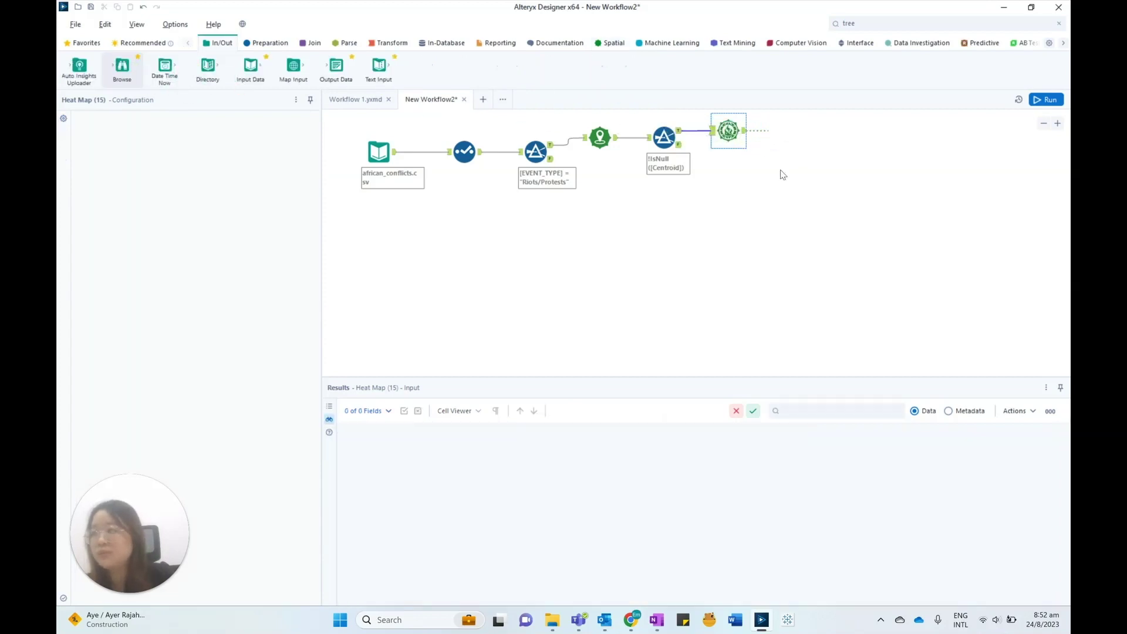
pyautogui.click(1047, 100)
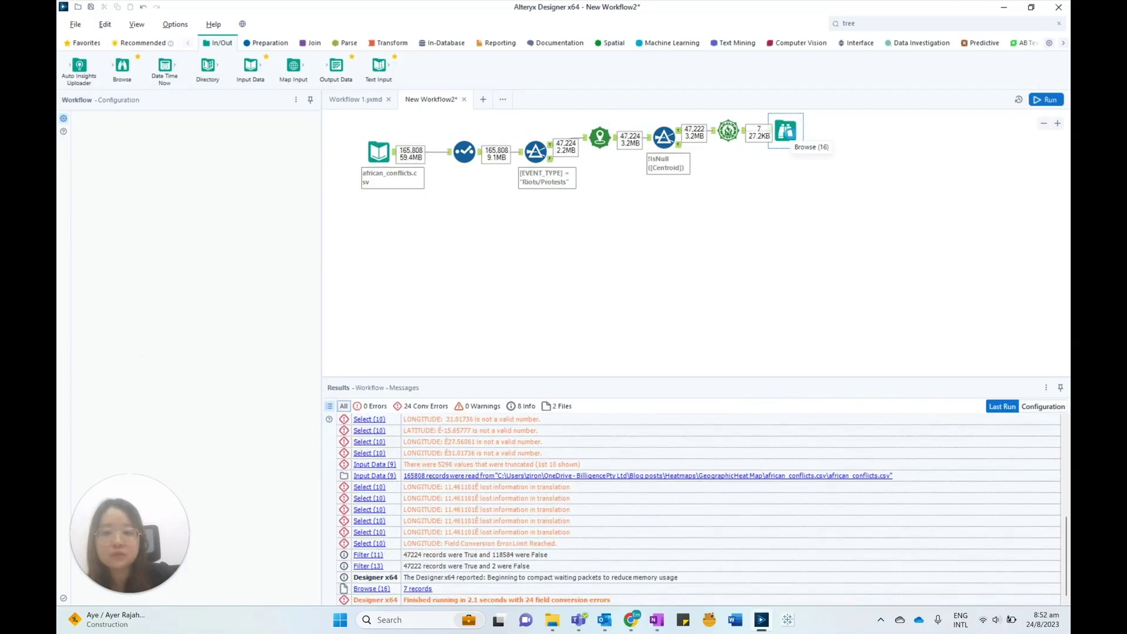
pyautogui.click(787, 133)
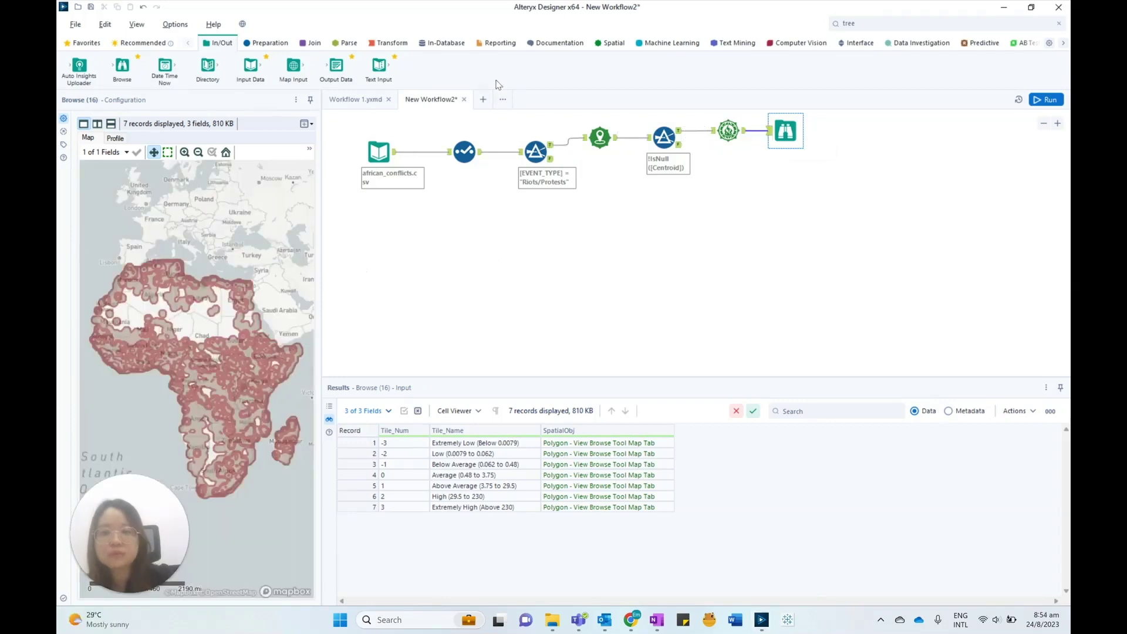
pyautogui.click(496, 44)
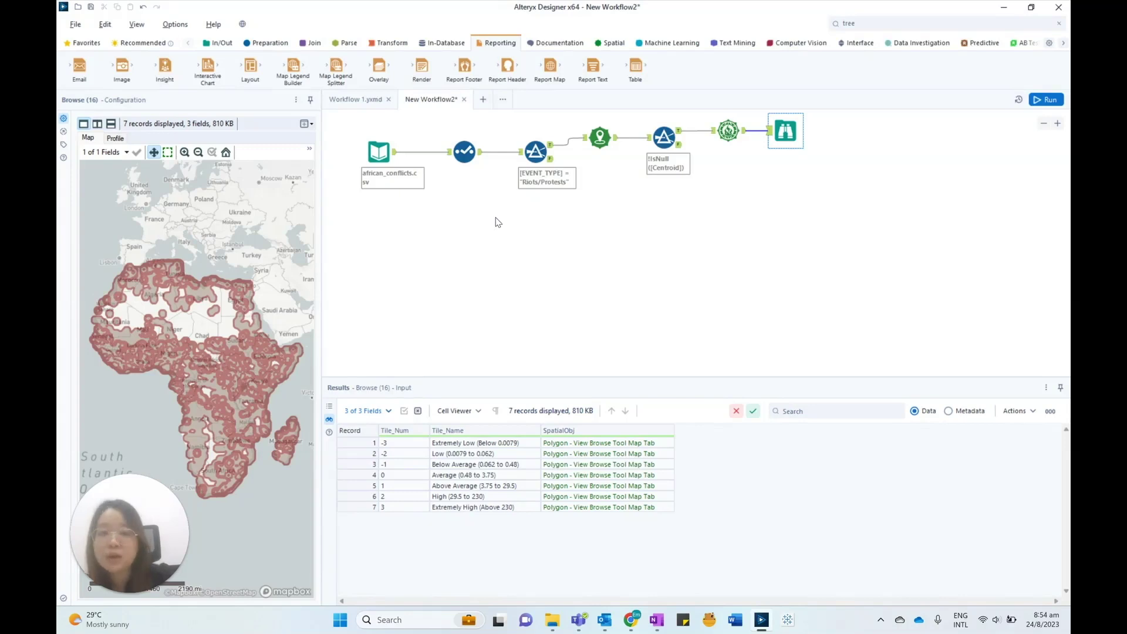
# Step: Add a Report Map fed by the Heat Map, followed by a Render tool outputting a temporary PDF
pyautogui.moveTo(549, 66); pyautogui.dragTo(795, 178)
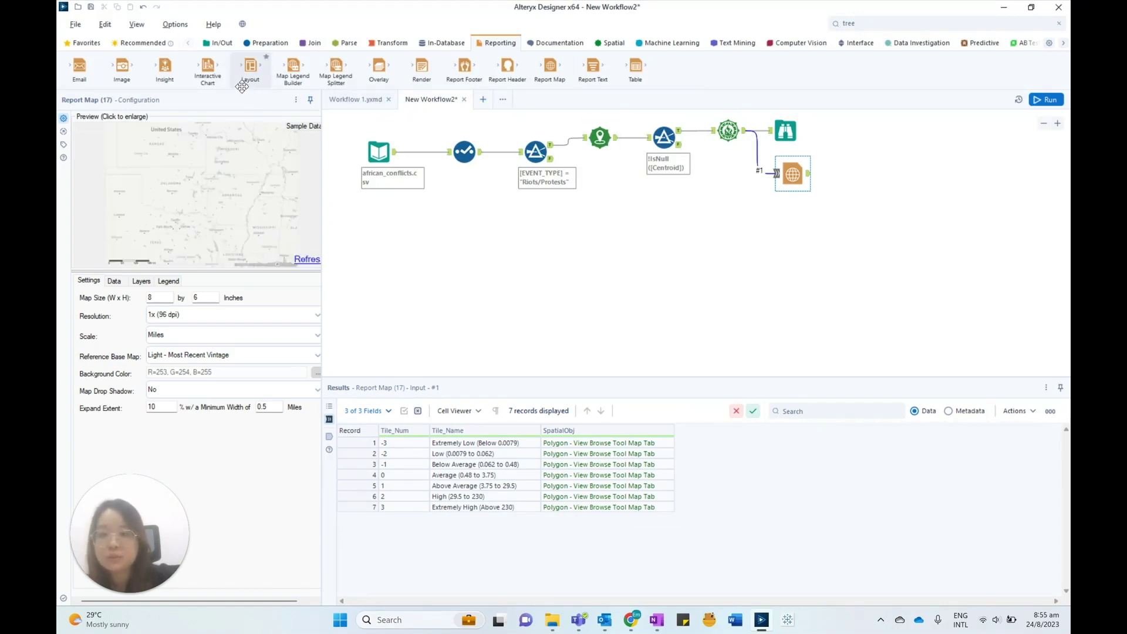
pyautogui.moveTo(421, 68); pyautogui.dragTo(864, 172)
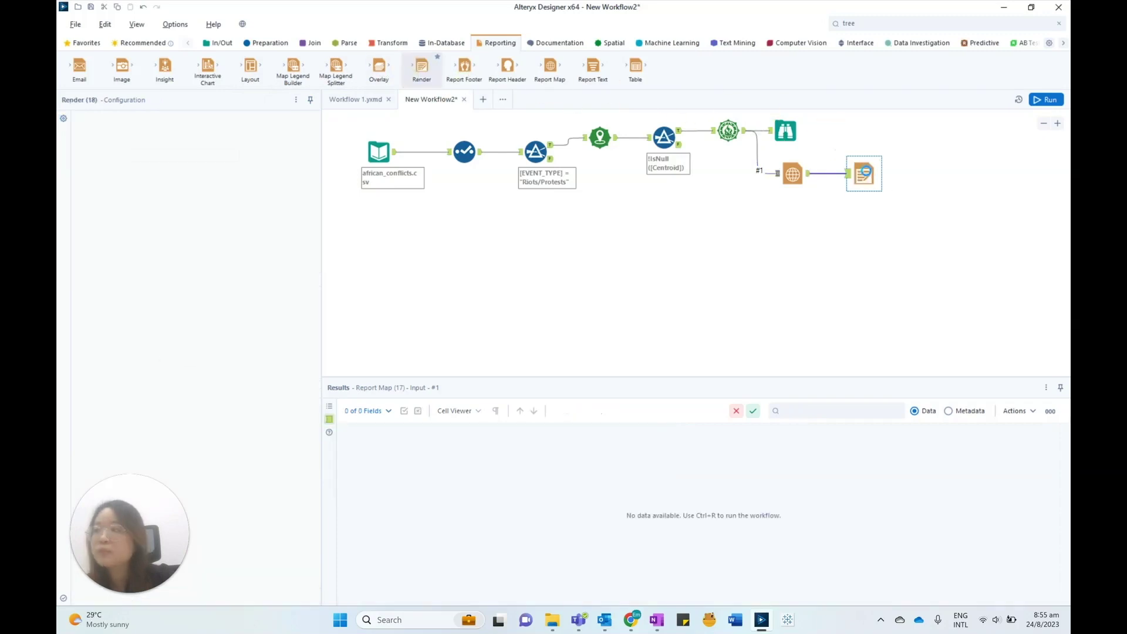
pyautogui.click(791, 171)
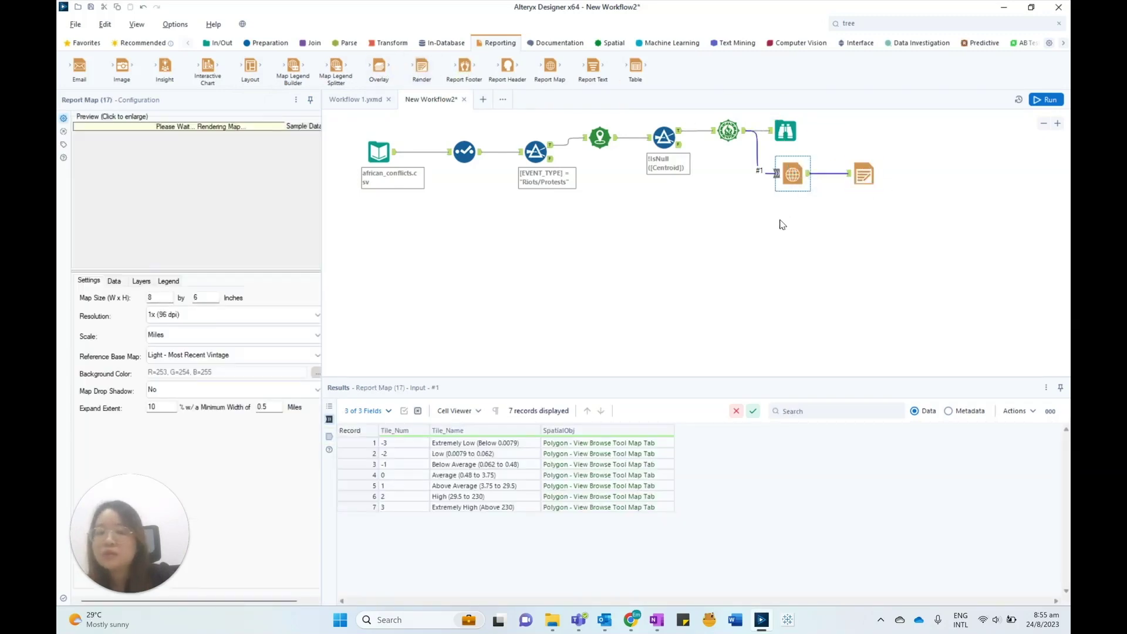
pyautogui.click(114, 282)
# Step: For Report Map connection #1, set Thematic Field to Tile_Num and Label Field to Tile_Name
pyautogui.click(108, 321)
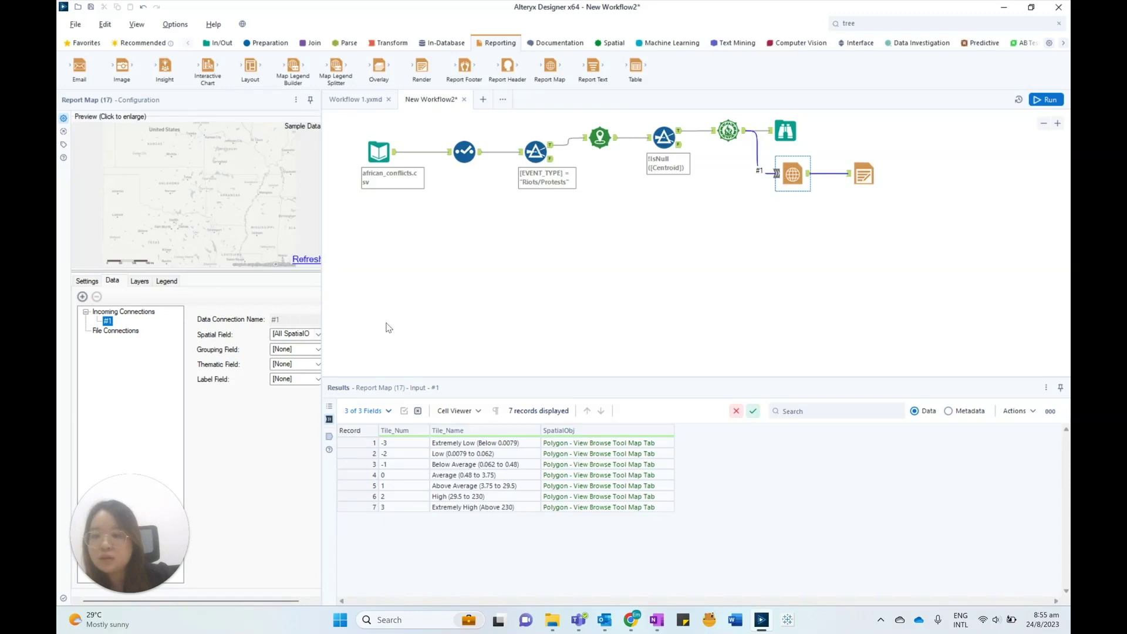
pyautogui.moveTo(322, 327); pyautogui.dragTo(386, 328)
pyautogui.click(316, 368)
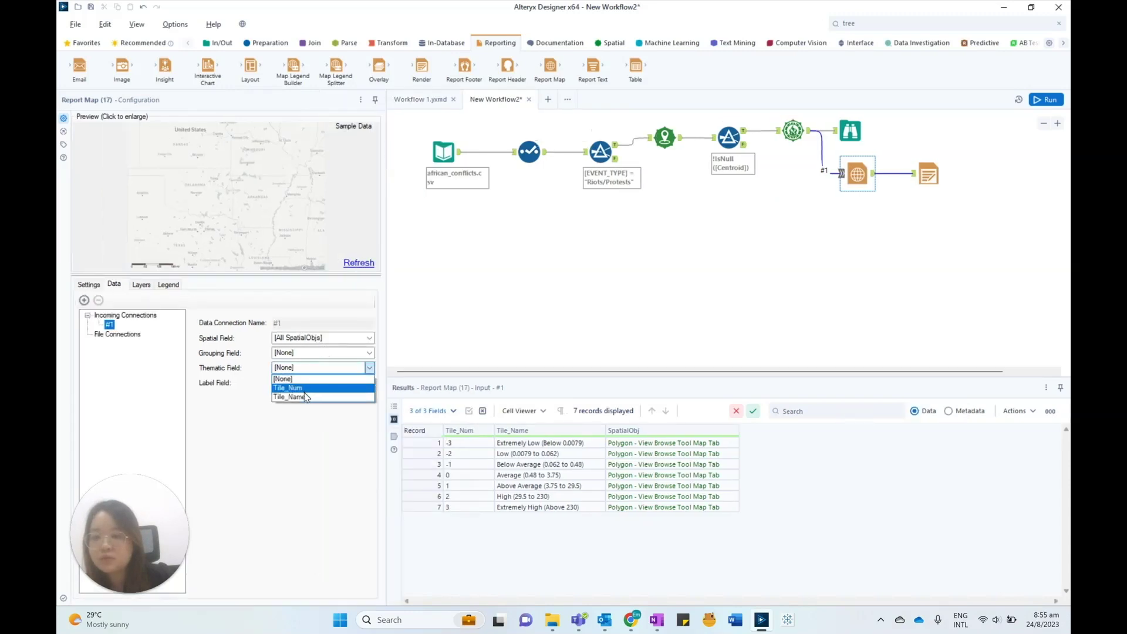
pyautogui.click(305, 388)
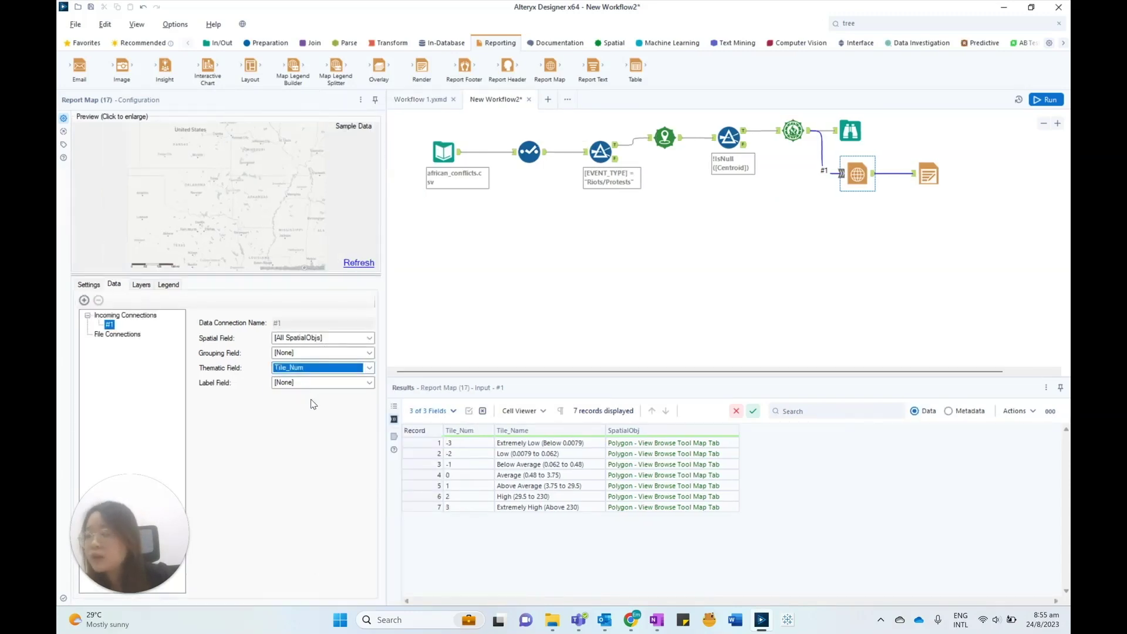
pyautogui.click(311, 383)
pyautogui.click(306, 413)
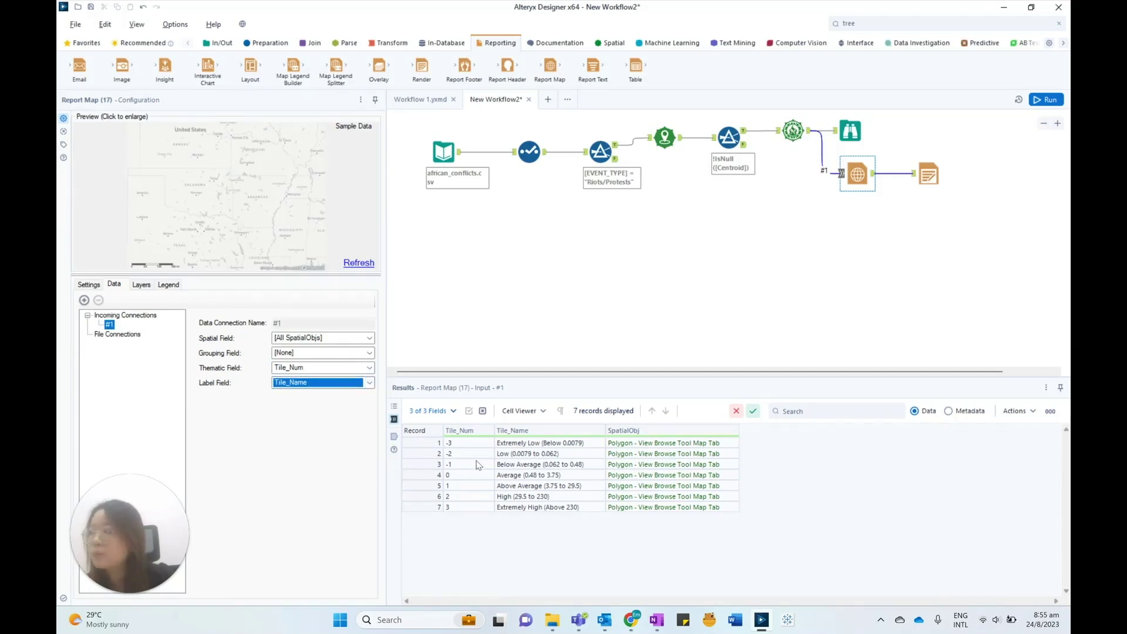
pyautogui.click(140, 285)
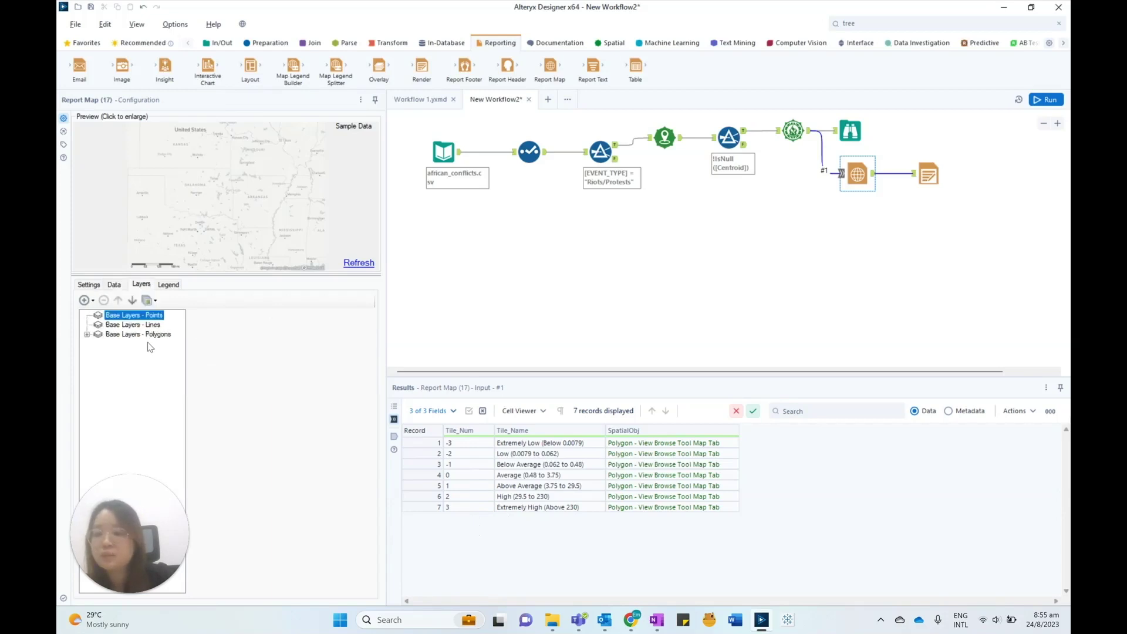
# Step: Add a polygon layer from connection #1 to the Report Map
pyautogui.click(87, 300)
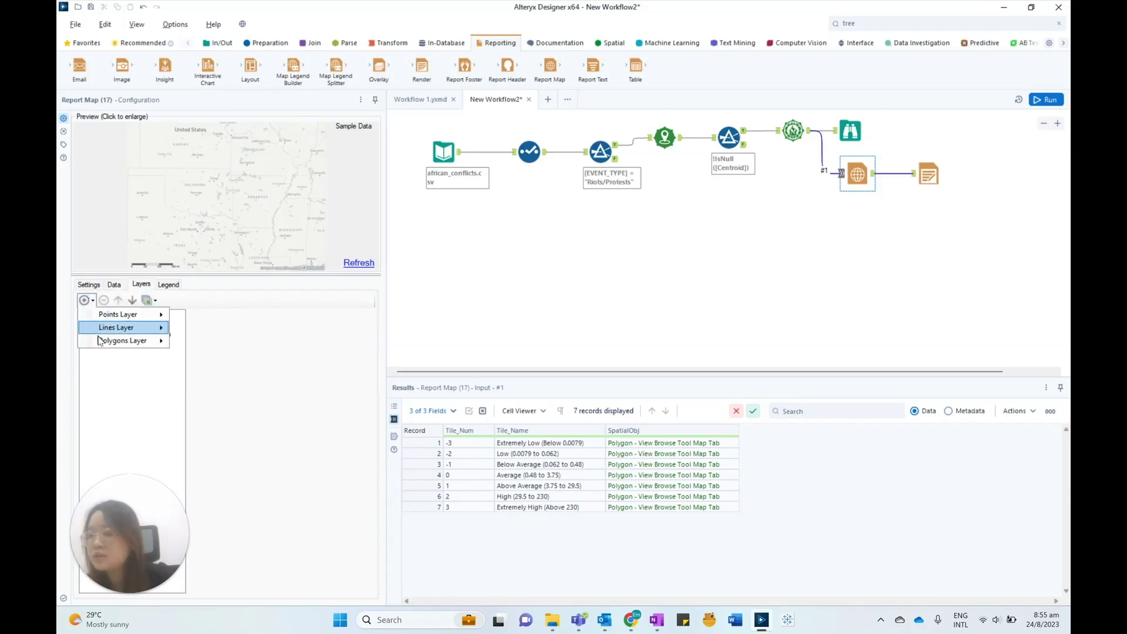
pyautogui.moveTo(146, 341)
pyautogui.click(188, 343)
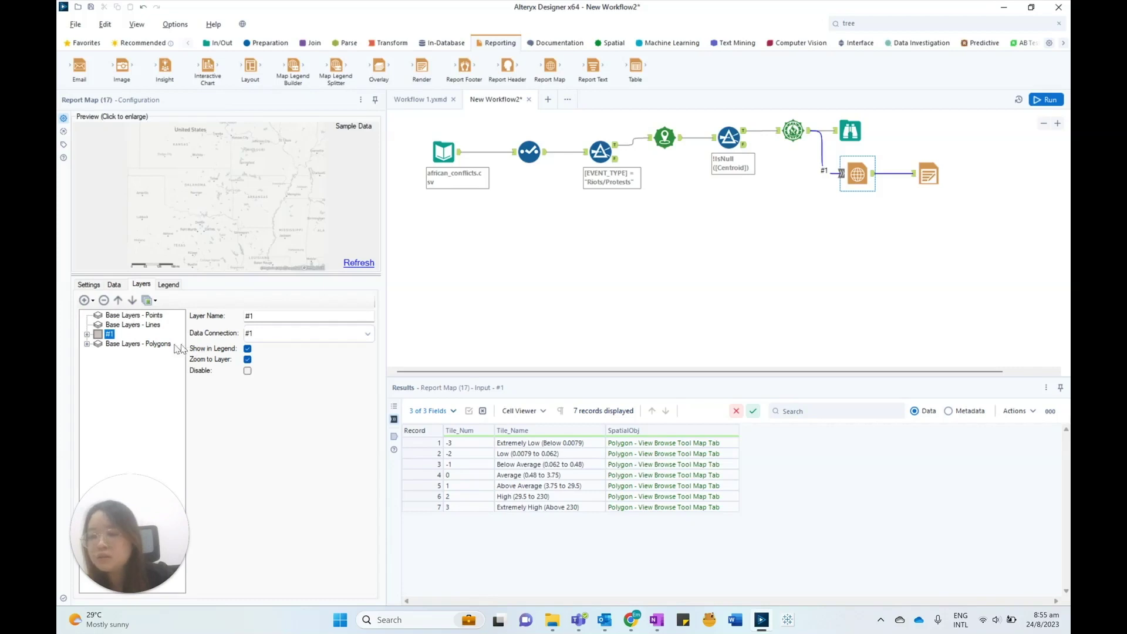
# Step: Try Unique Value, keep the layer theme's Tile Method on Smart Tile, then run the workflow
pyautogui.click(87, 334)
pyautogui.click(127, 363)
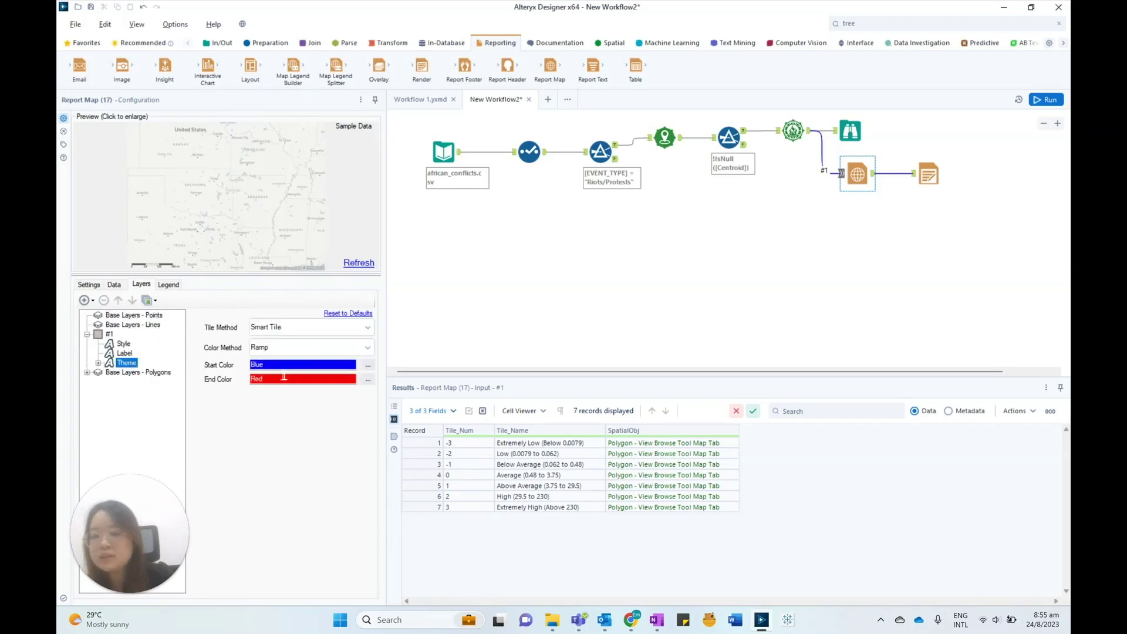
pyautogui.click(321, 335)
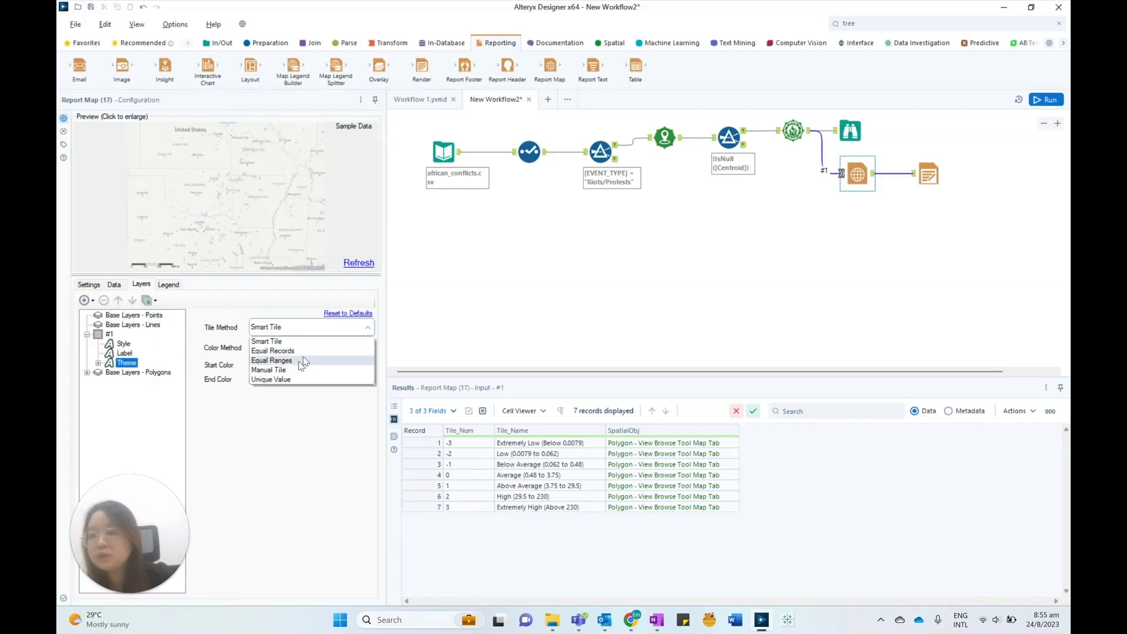
pyautogui.click(293, 381)
pyautogui.click(306, 329)
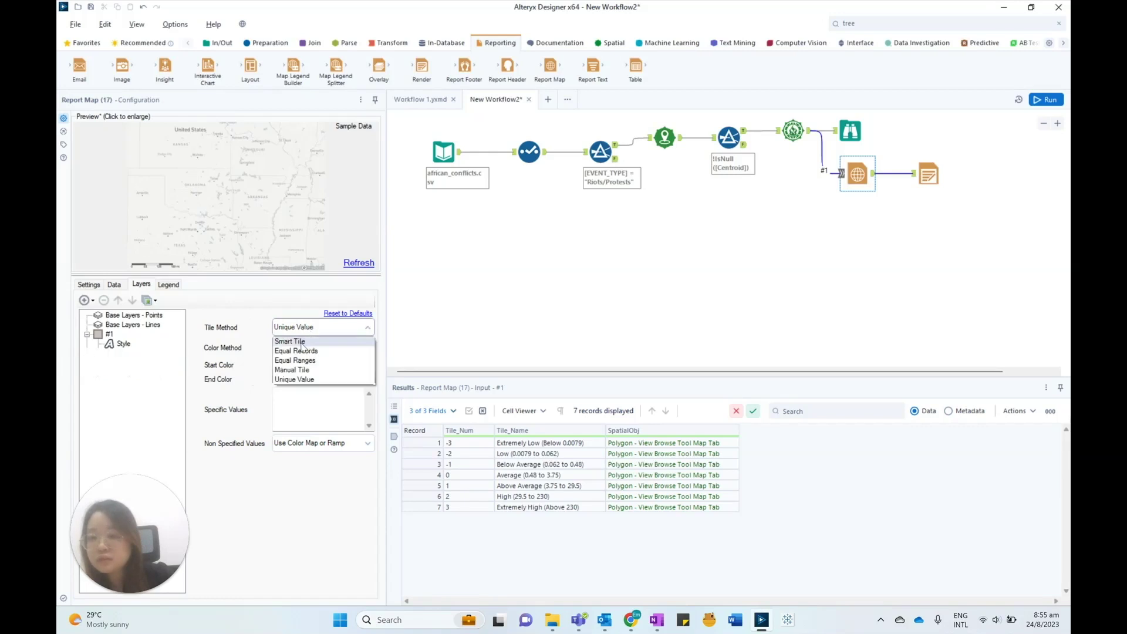
pyautogui.click(306, 337)
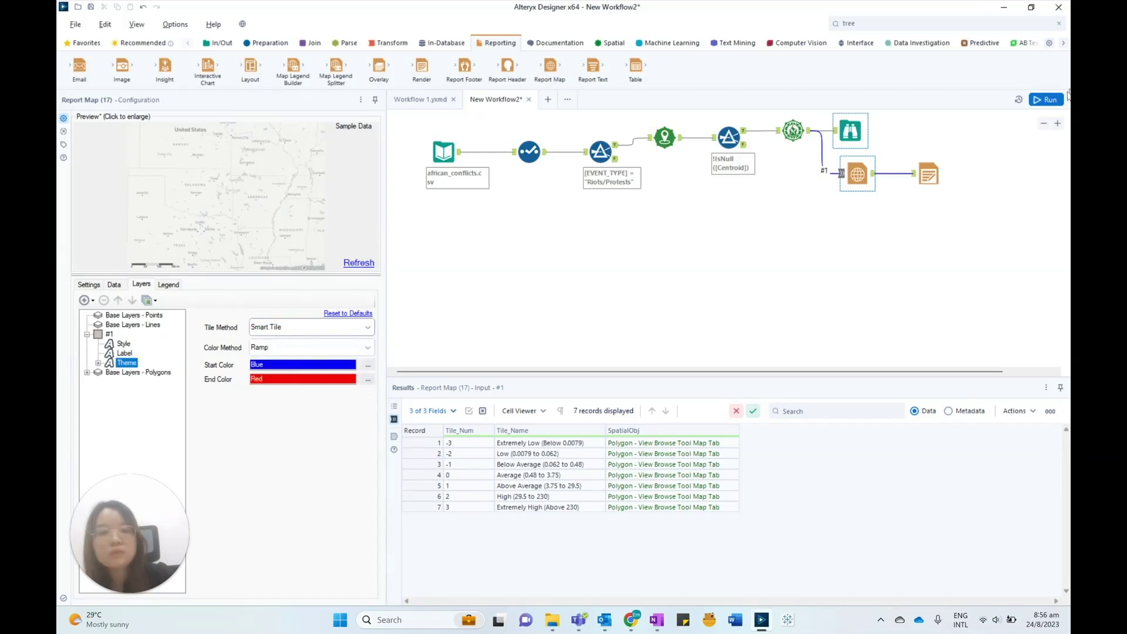
pyautogui.click(1049, 101)
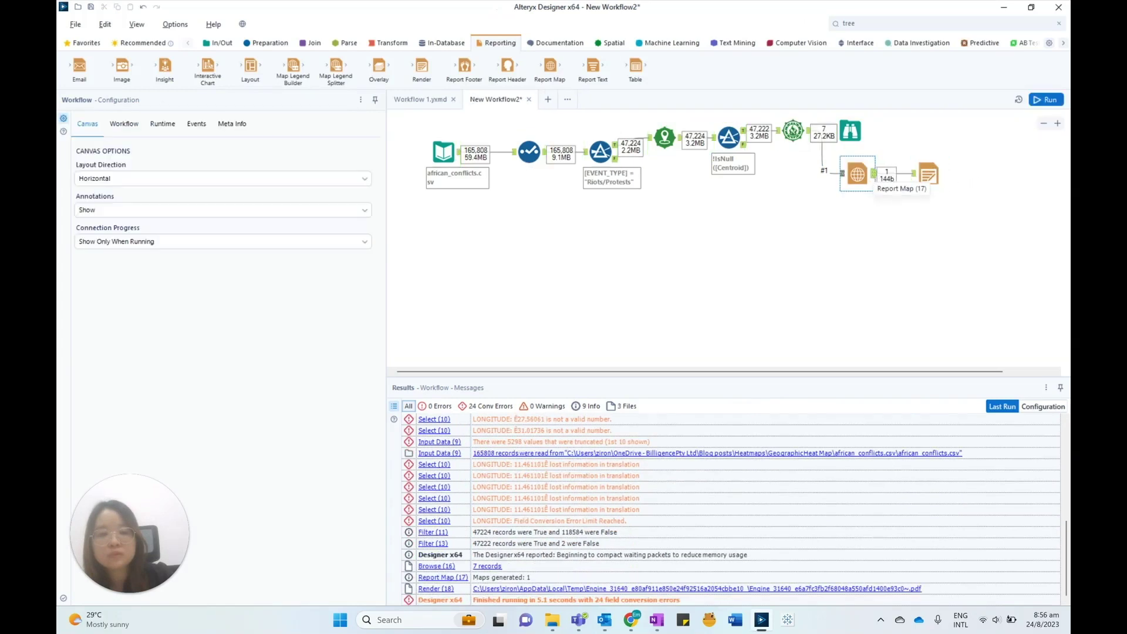
# Step: Inspect the Report Map and Render results and open the rendered Africa map PDF
pyautogui.click(873, 178)
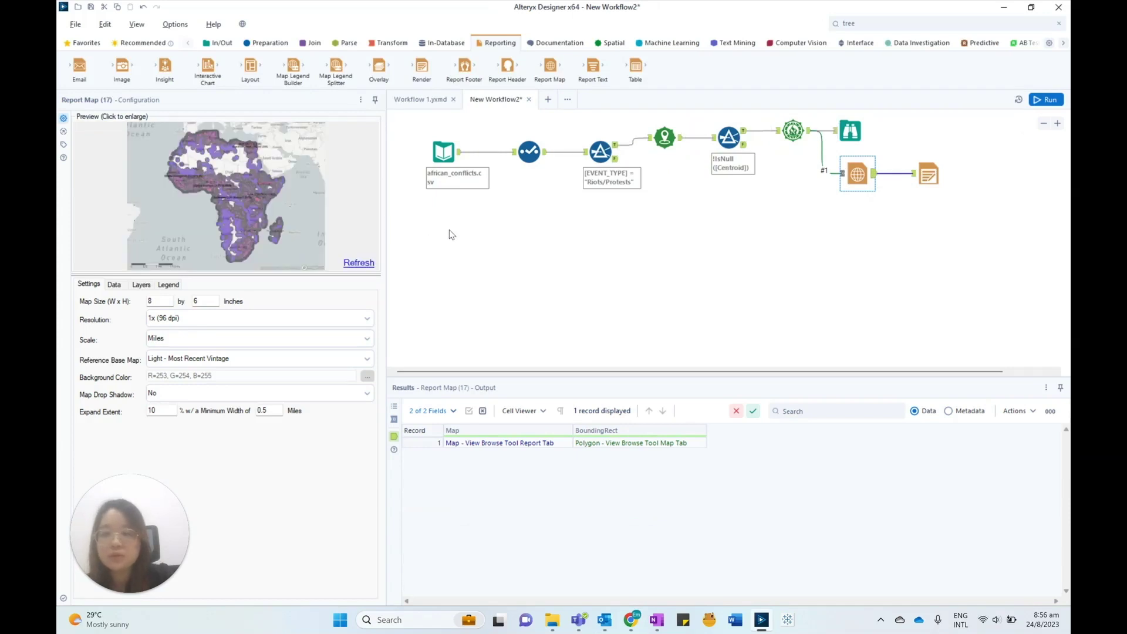
pyautogui.click(925, 170)
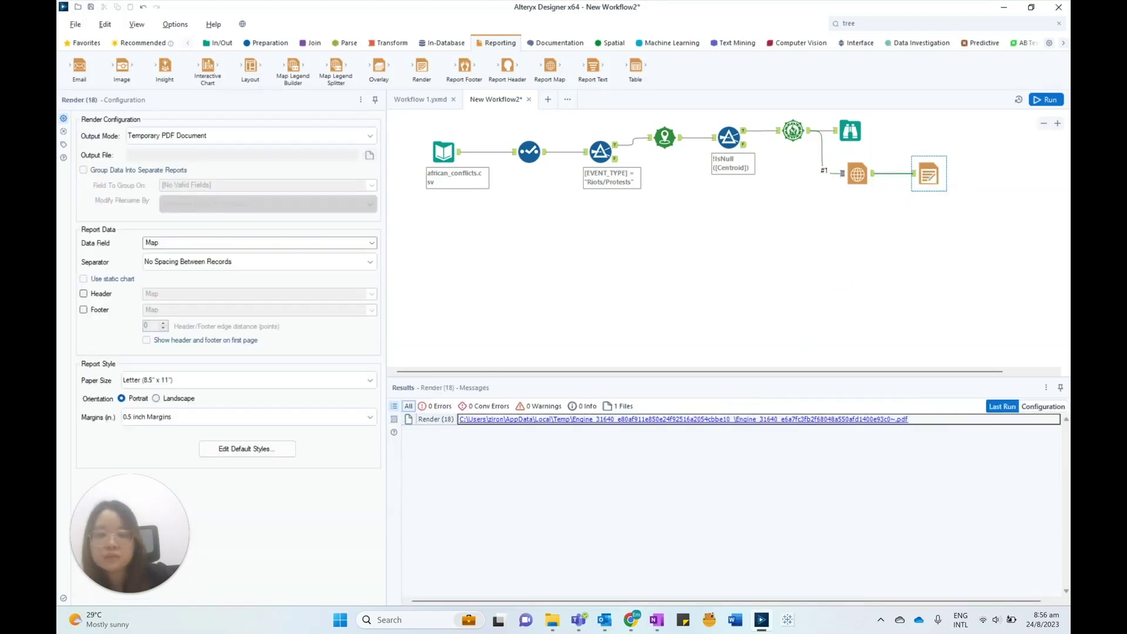
pyautogui.click(682, 419)
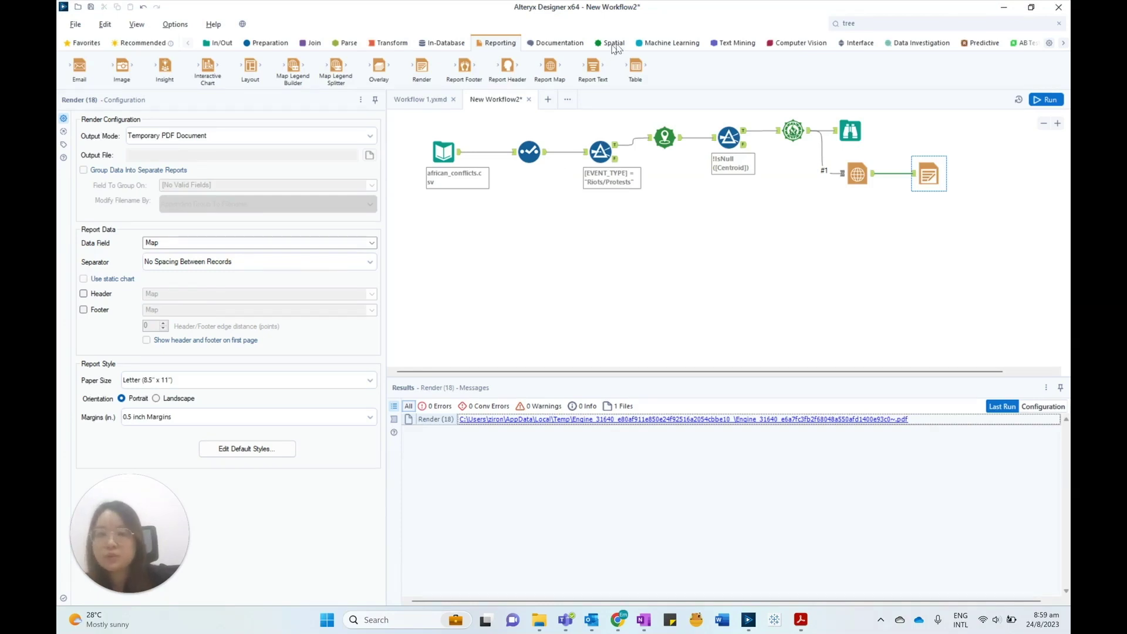
# Step: Add an Output Data tool fed by the Tile tool's results
pyautogui.click(218, 43)
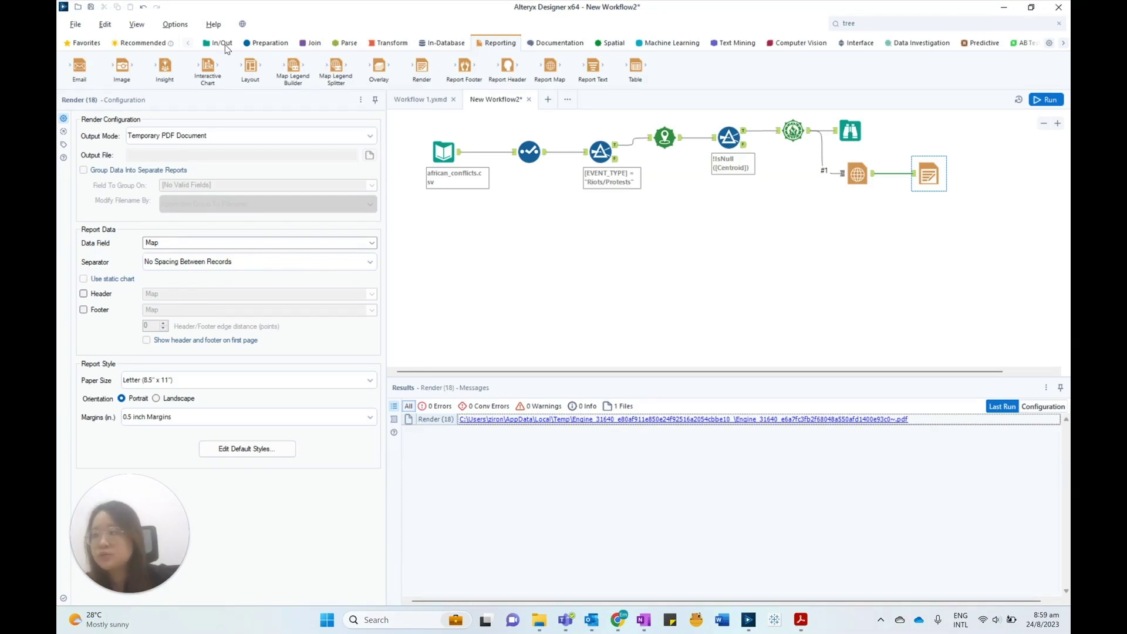
pyautogui.moveTo(335, 66); pyautogui.dragTo(850, 231)
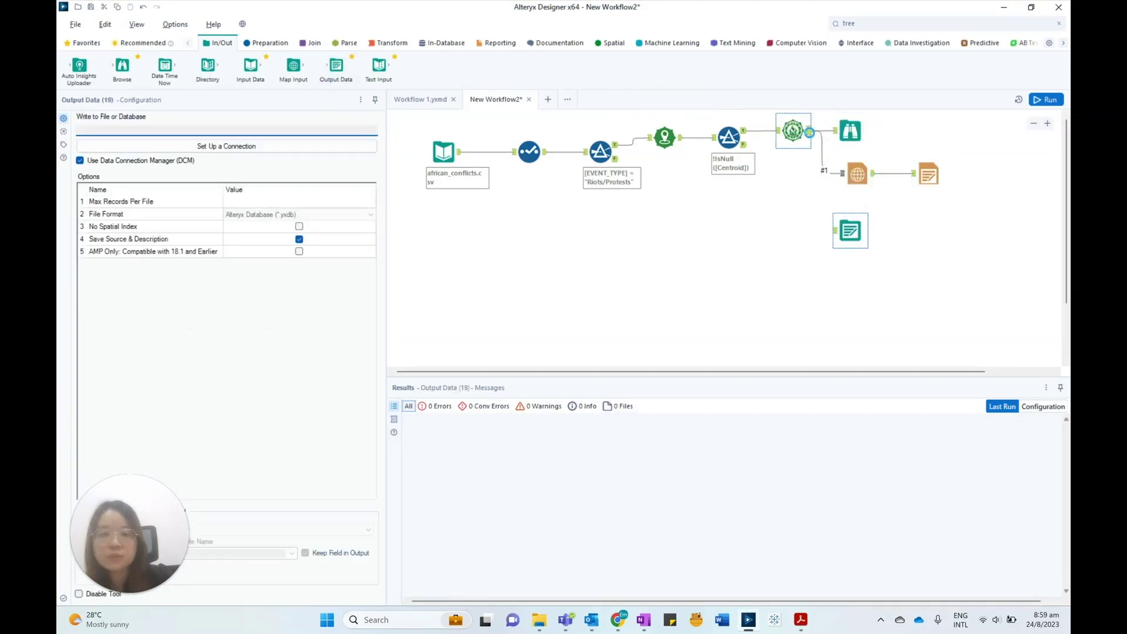
pyautogui.moveTo(809, 130); pyautogui.dragTo(835, 231)
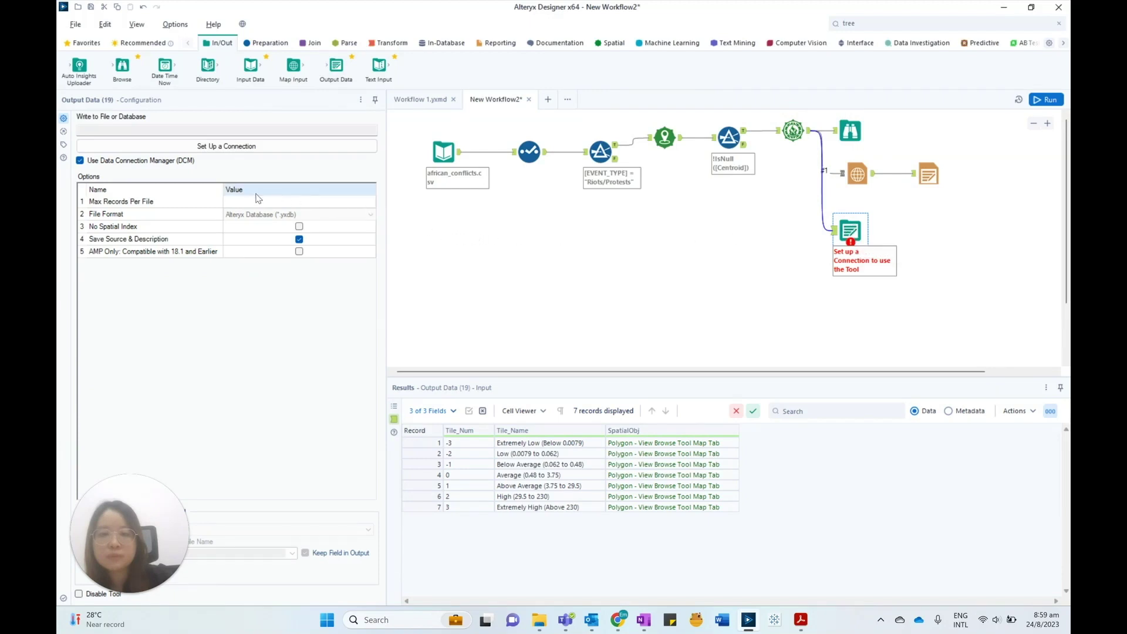
# Step: Set the output to a Tableau Data Extract named African Violence.tde
pyautogui.click(229, 148)
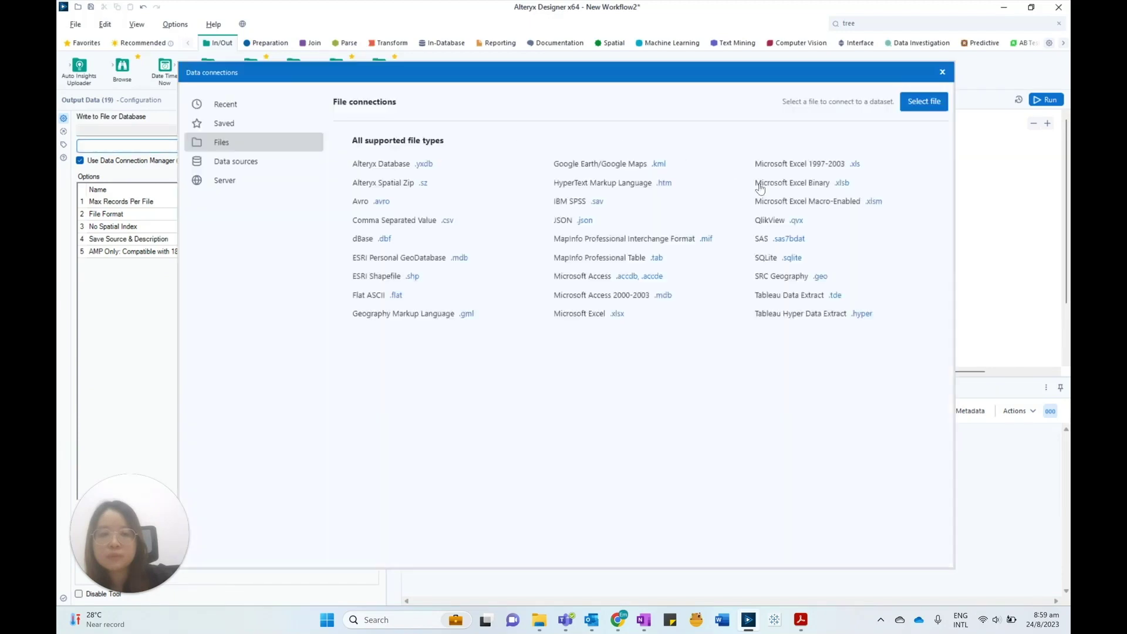
pyautogui.click(788, 296)
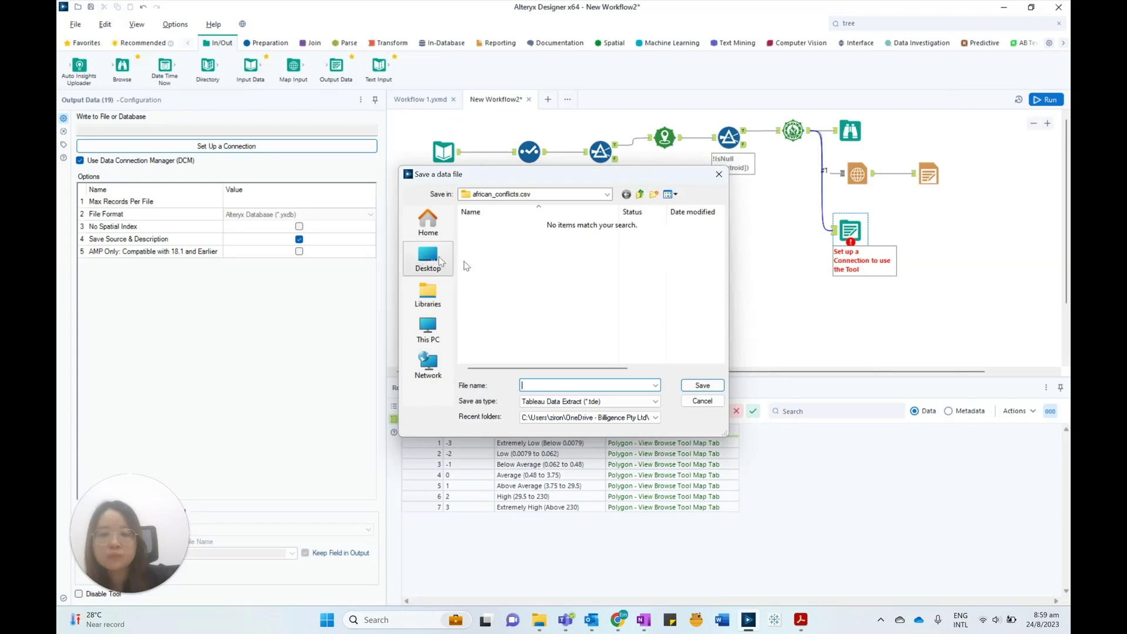
pyautogui.write('African ')
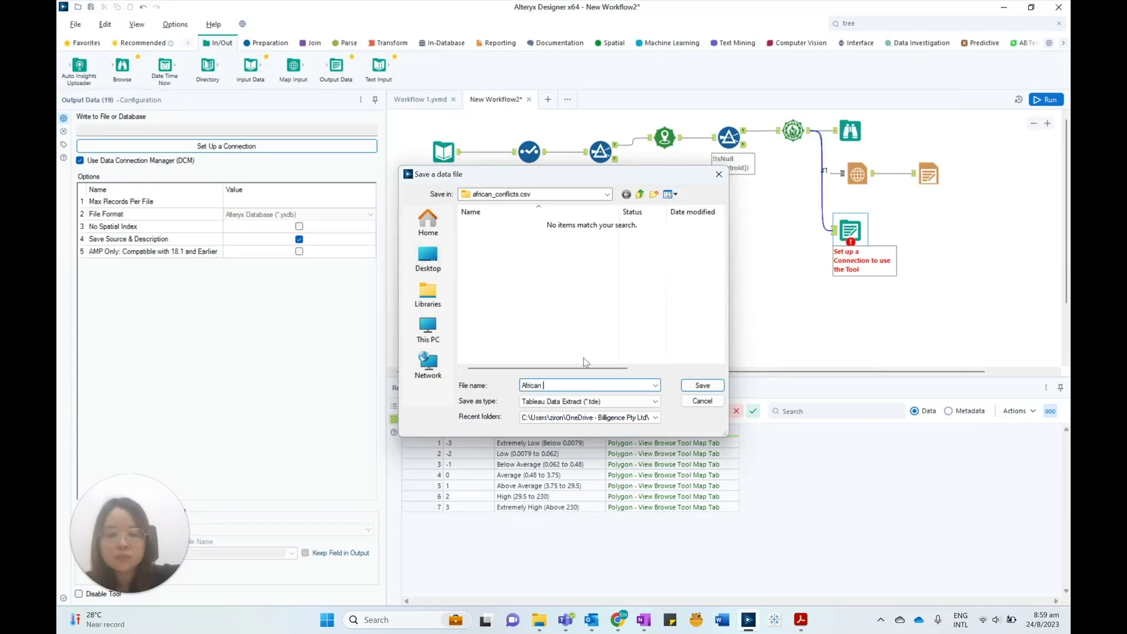
pyautogui.write('Violence')
pyautogui.click(702, 385)
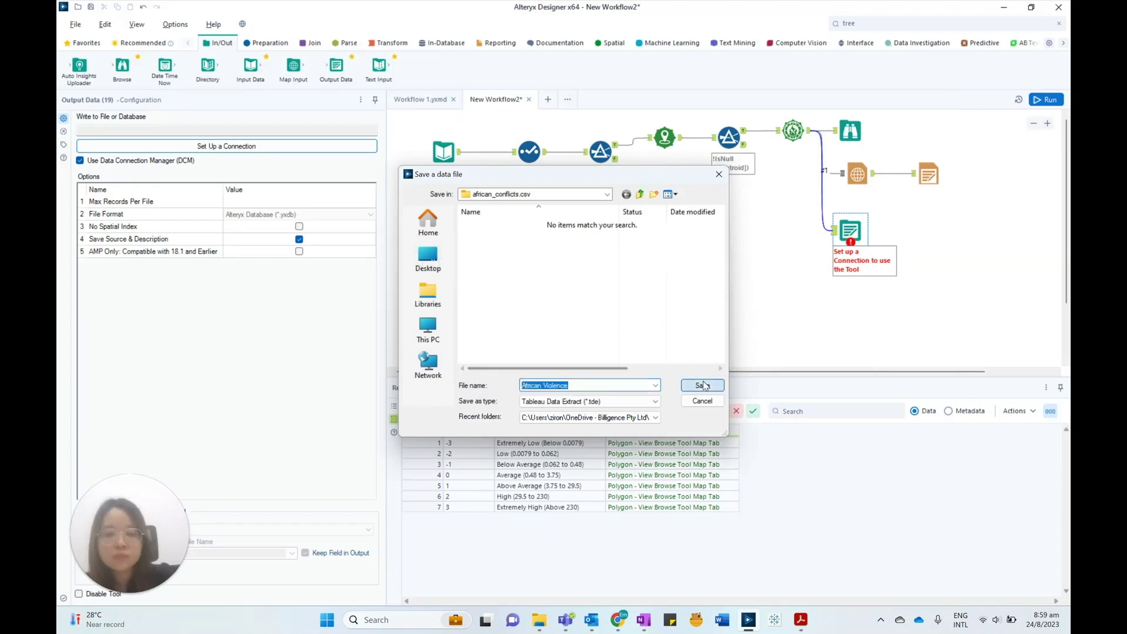
# Step: Run the workflow and open African Violence.tde in Tableau on Sheet 1
pyautogui.click(931, 236)
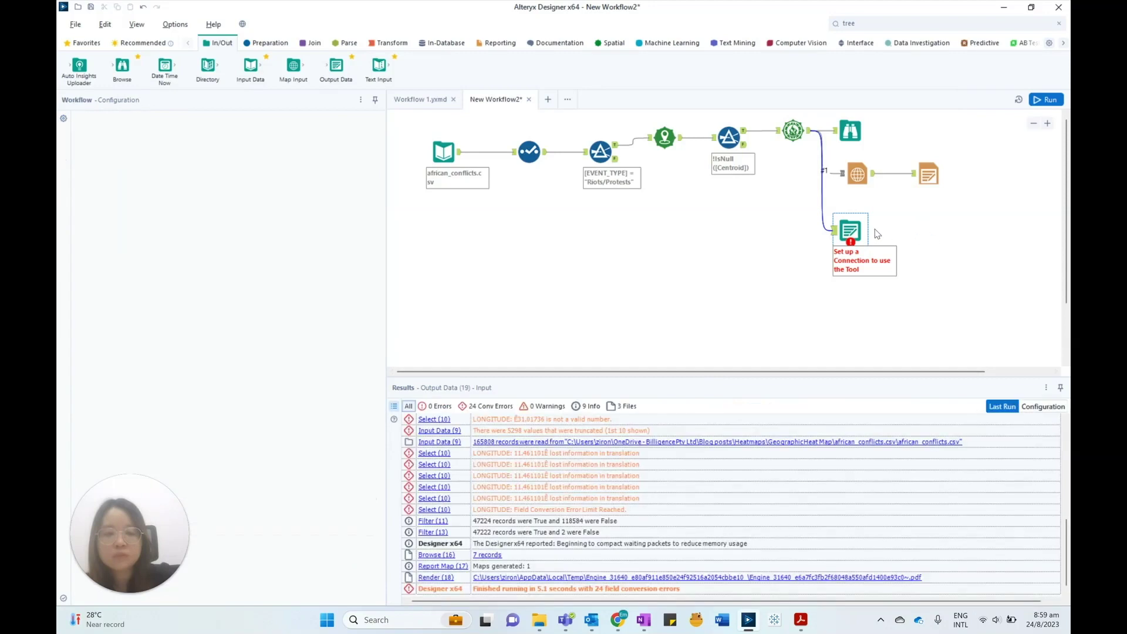
pyautogui.click(858, 230)
pyautogui.hotkey('ctrl', 'r')
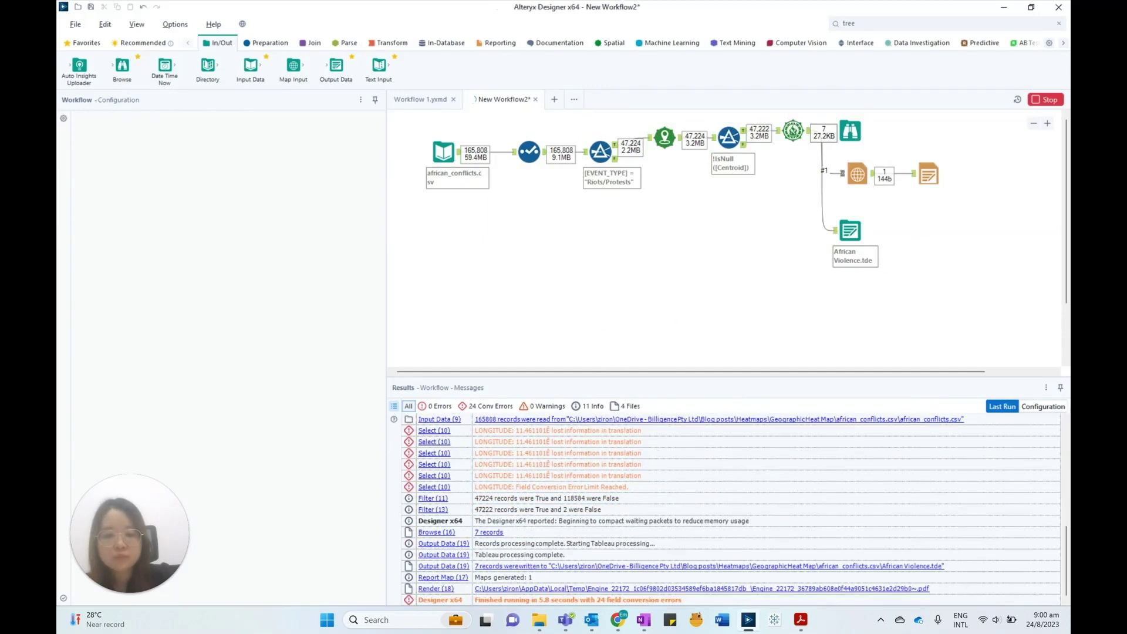
pyautogui.click(734, 566)
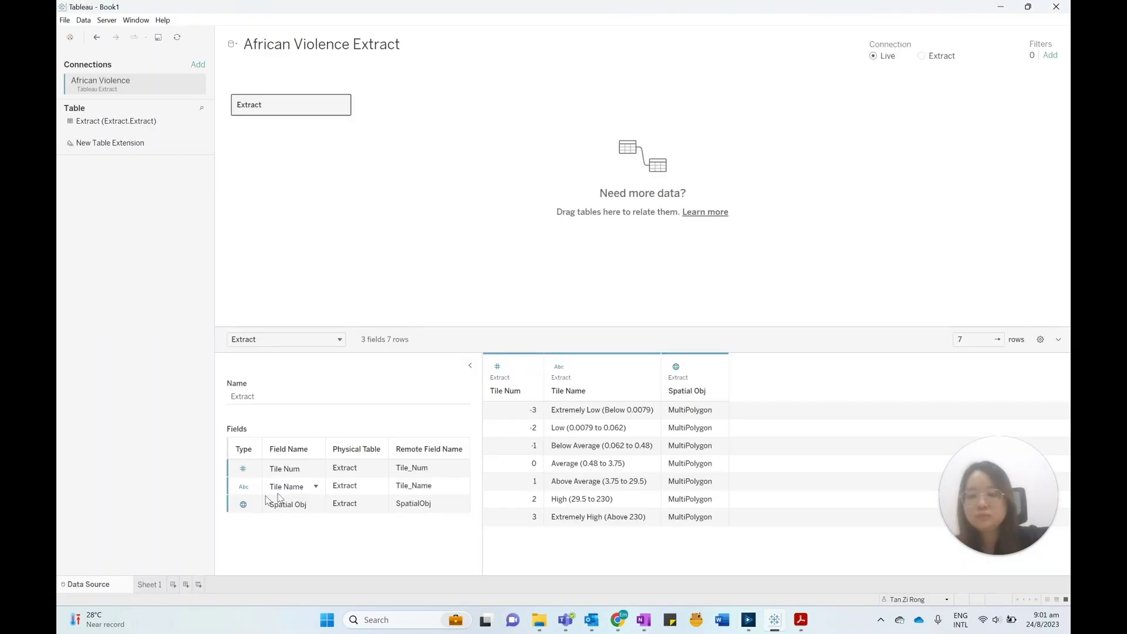
pyautogui.click(148, 584)
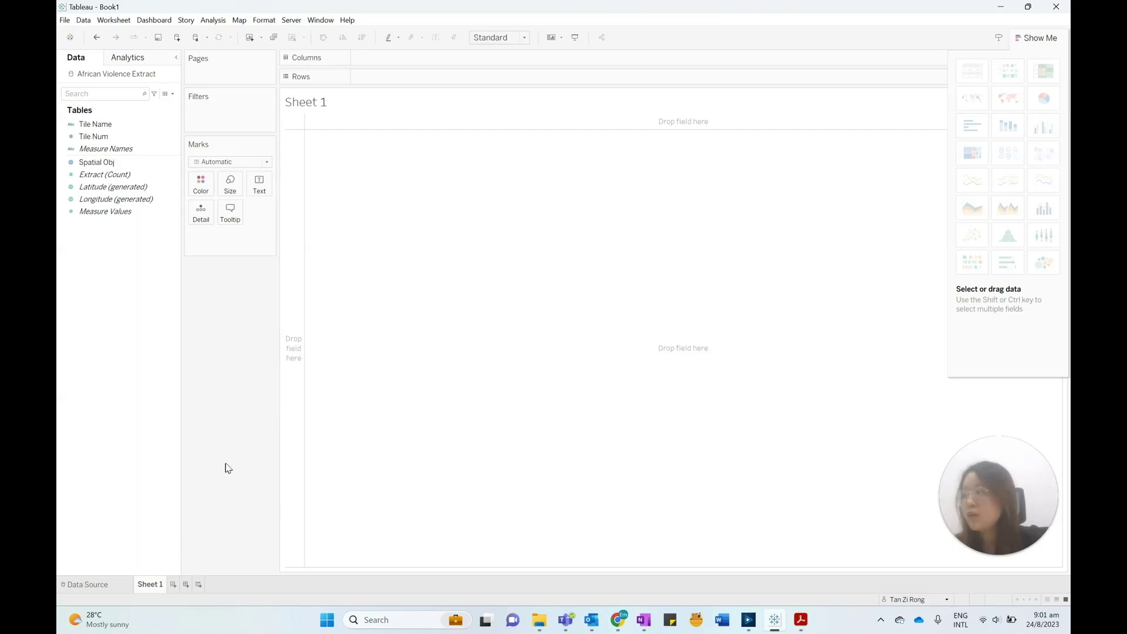
# Step: Put Spatial Obj on Detail and Tile Name on Color to map Africa's heat polygons
pyautogui.click(165, 201)
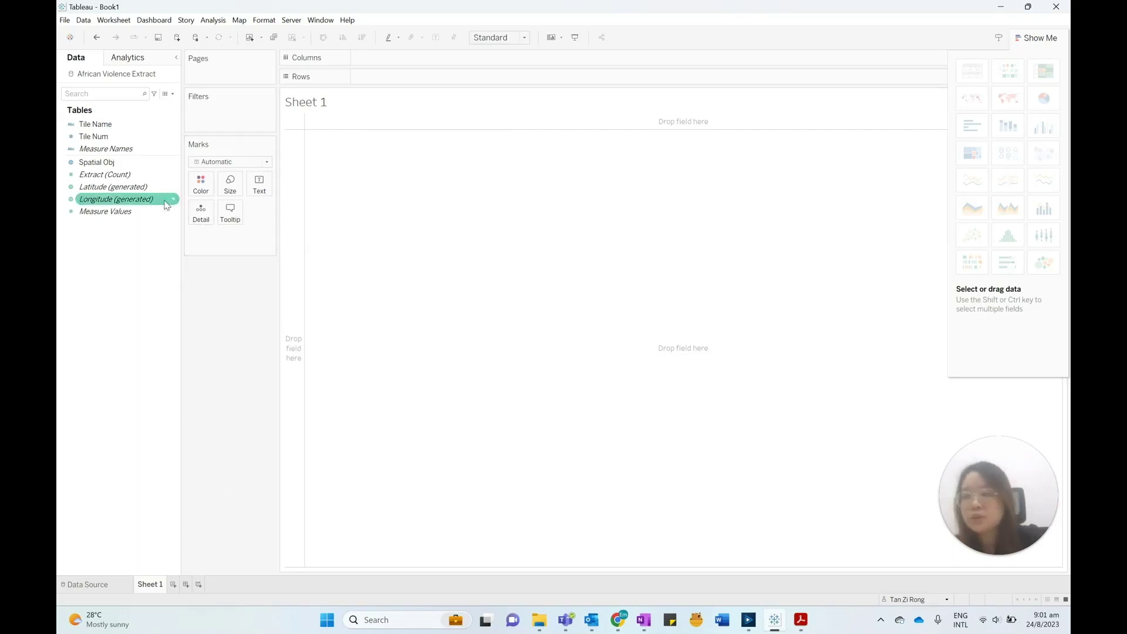
pyautogui.moveTo(111, 163); pyautogui.dragTo(196, 217)
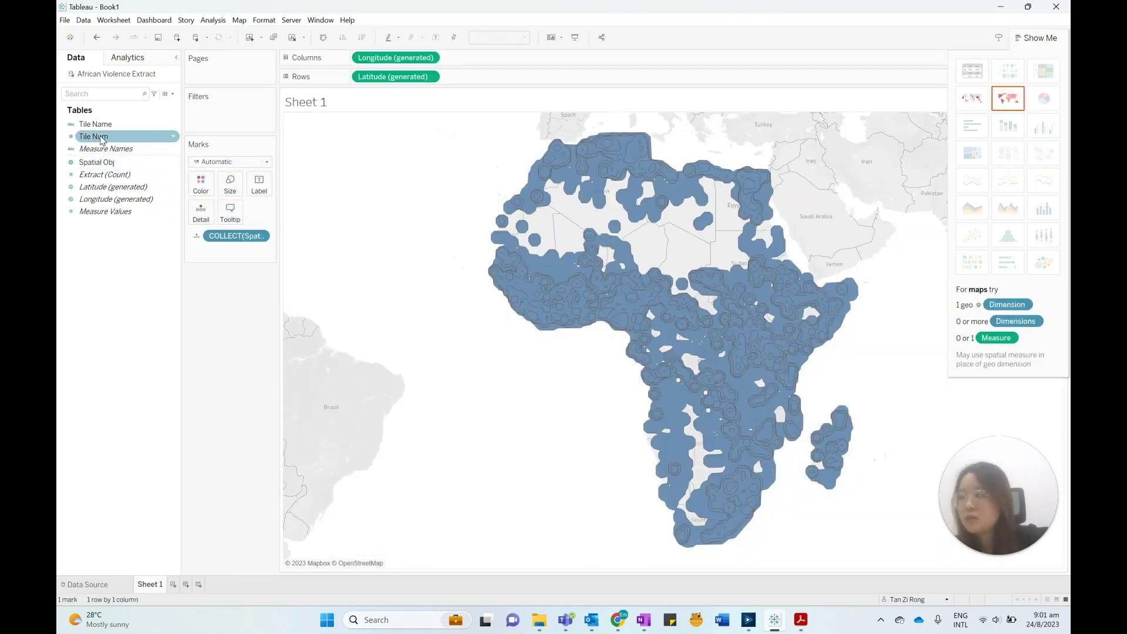
pyautogui.moveTo(101, 139); pyautogui.dragTo(244, 272)
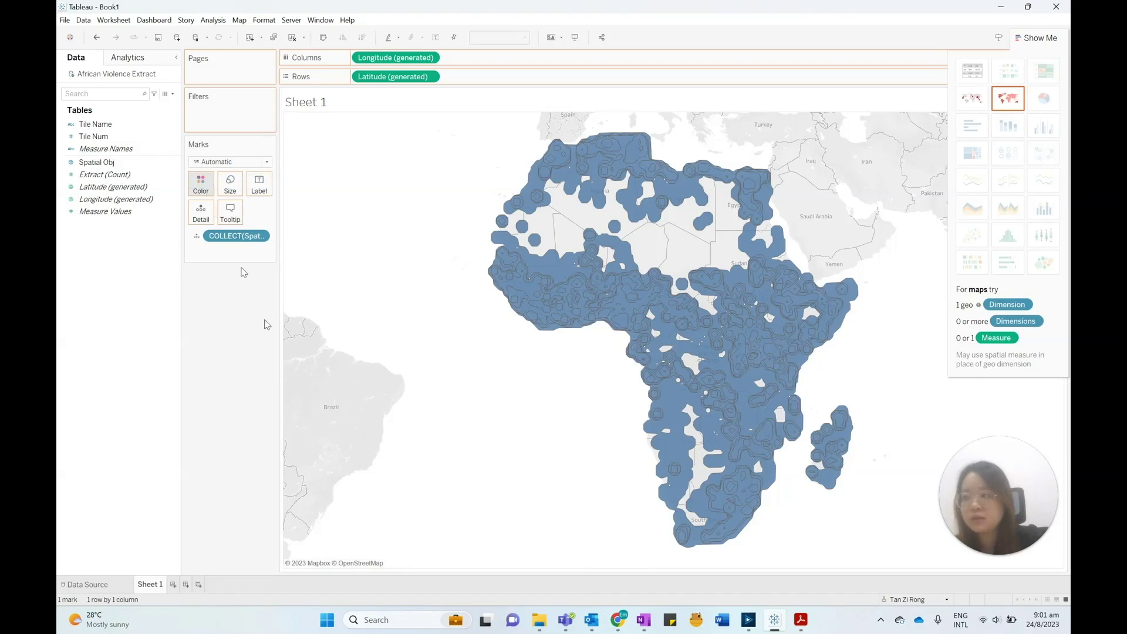
pyautogui.moveTo(264, 325); pyautogui.dragTo(278, 442)
pyautogui.click(234, 162)
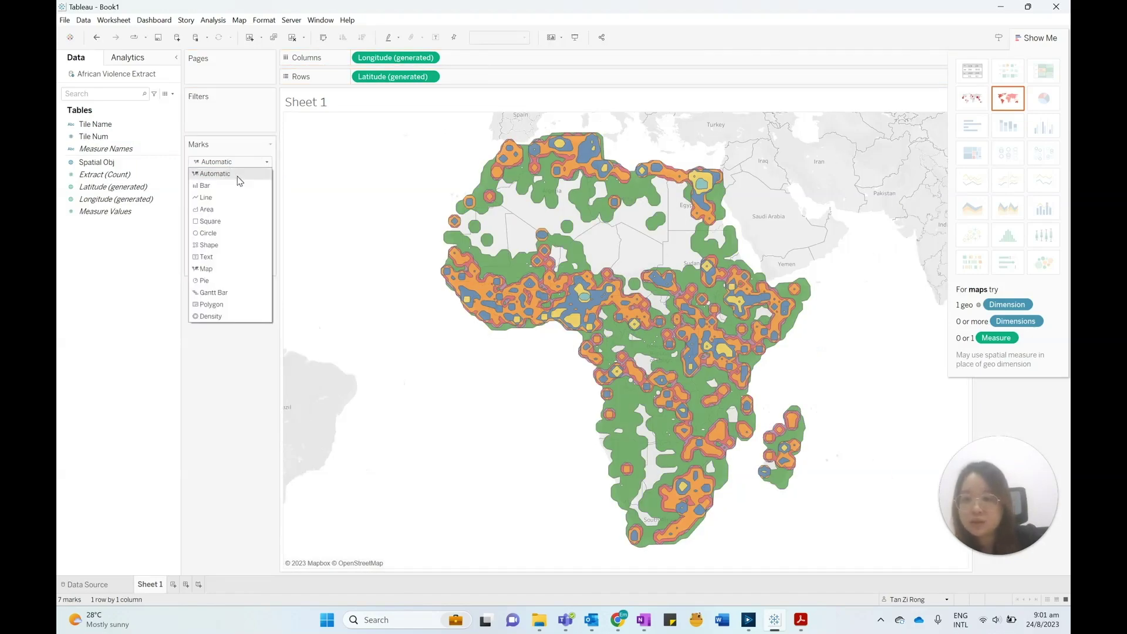
# Step: Recolour the Tile Name marks with the Red palette and hide Show Me to reveal the legend
pyautogui.click(214, 405)
pyautogui.click(200, 183)
pyautogui.click(228, 218)
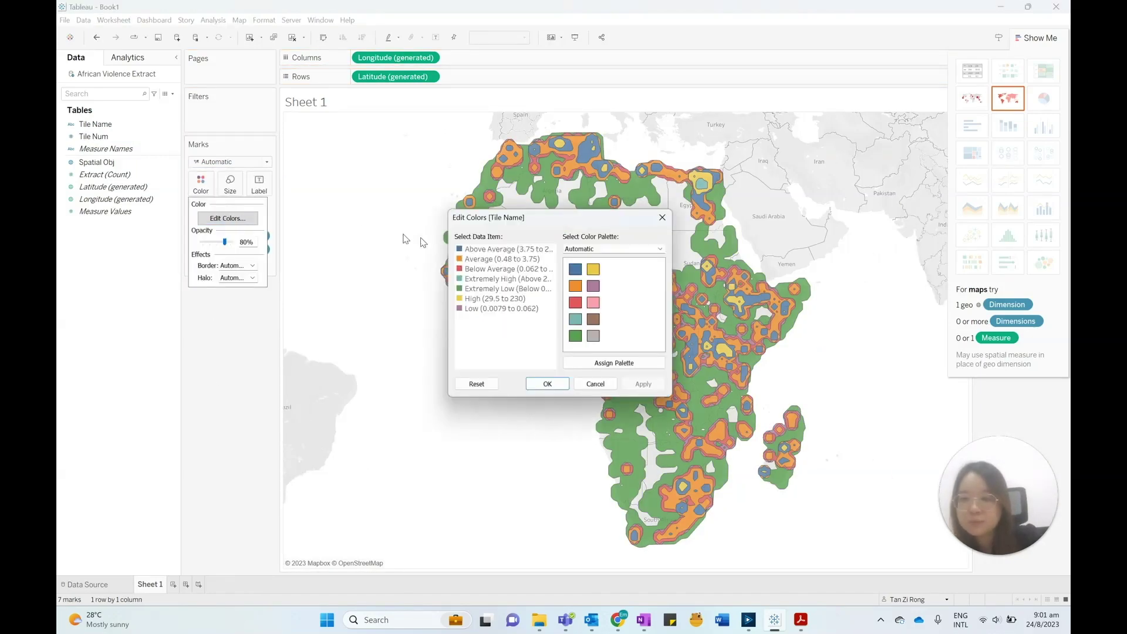
pyautogui.click(579, 251)
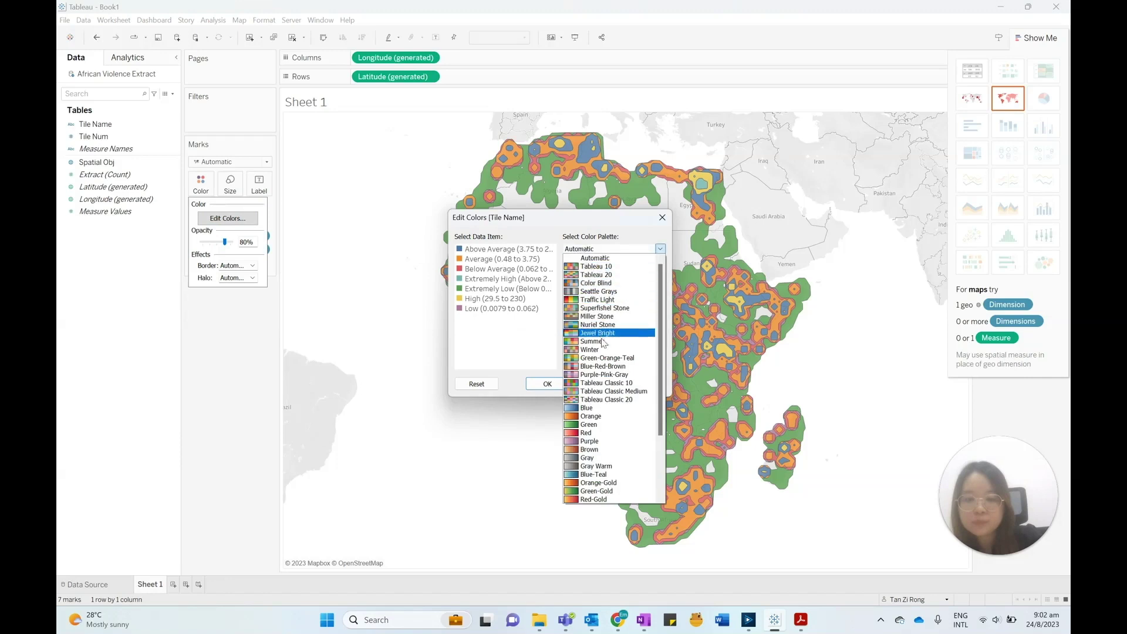
pyautogui.click(603, 432)
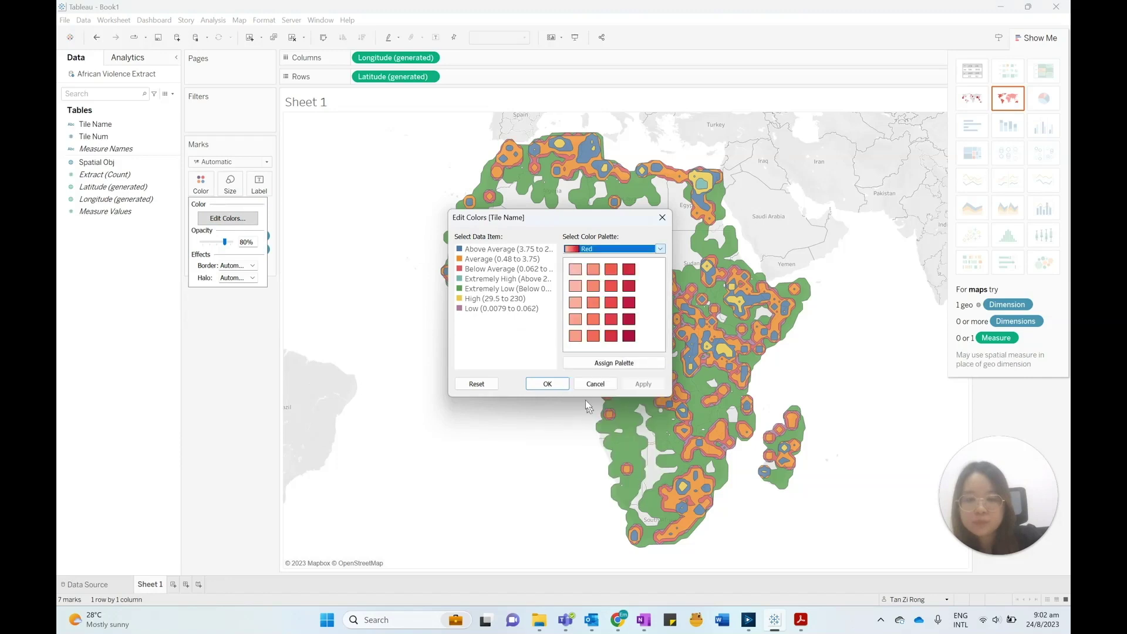
pyautogui.click(547, 384)
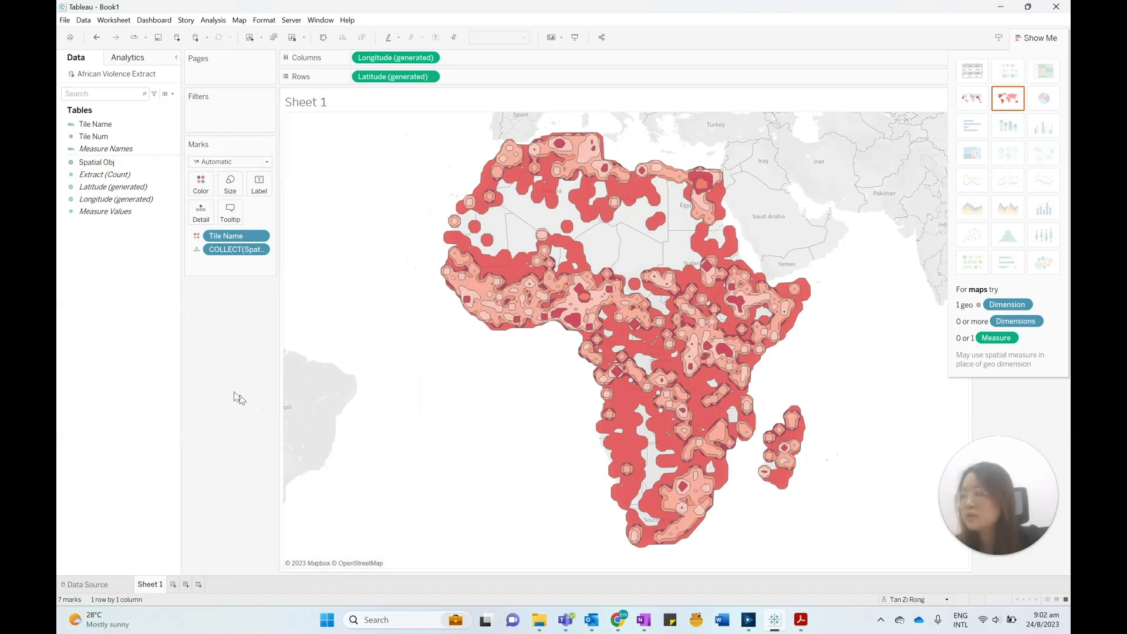
pyautogui.click(1033, 50)
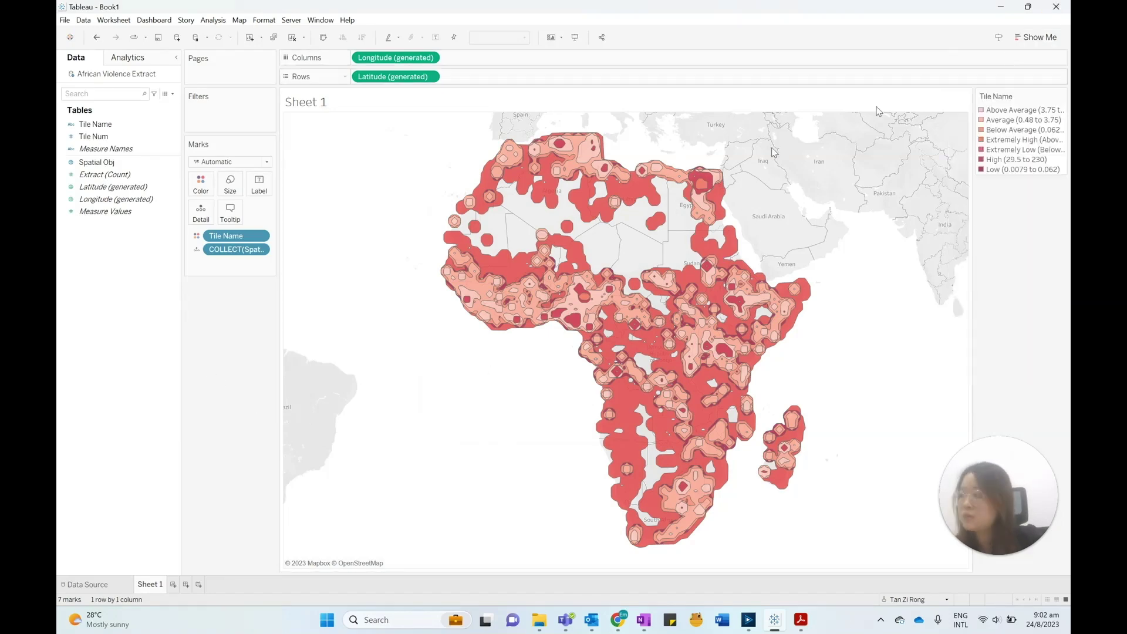